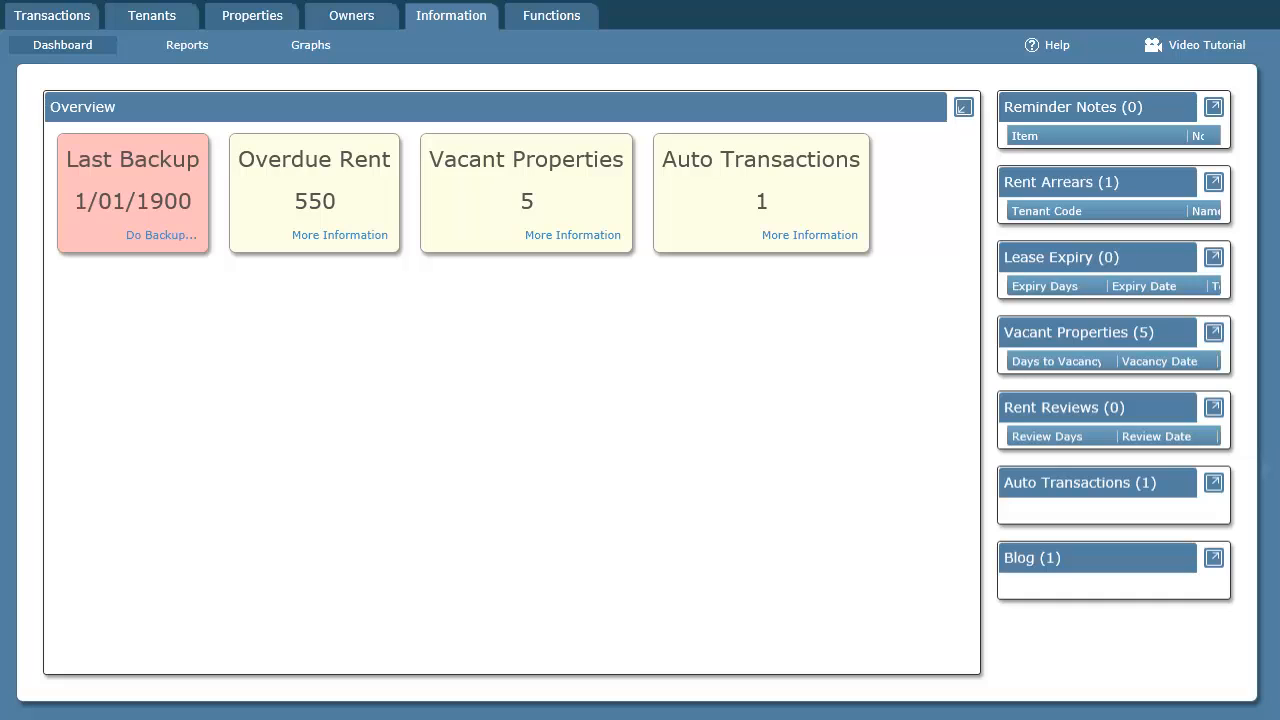
- Switch to the Excel bank statement and review its Date, Description, Withdrawal, Deposit and Balance columns
{"action": "key", "text": "alt+Tab"}
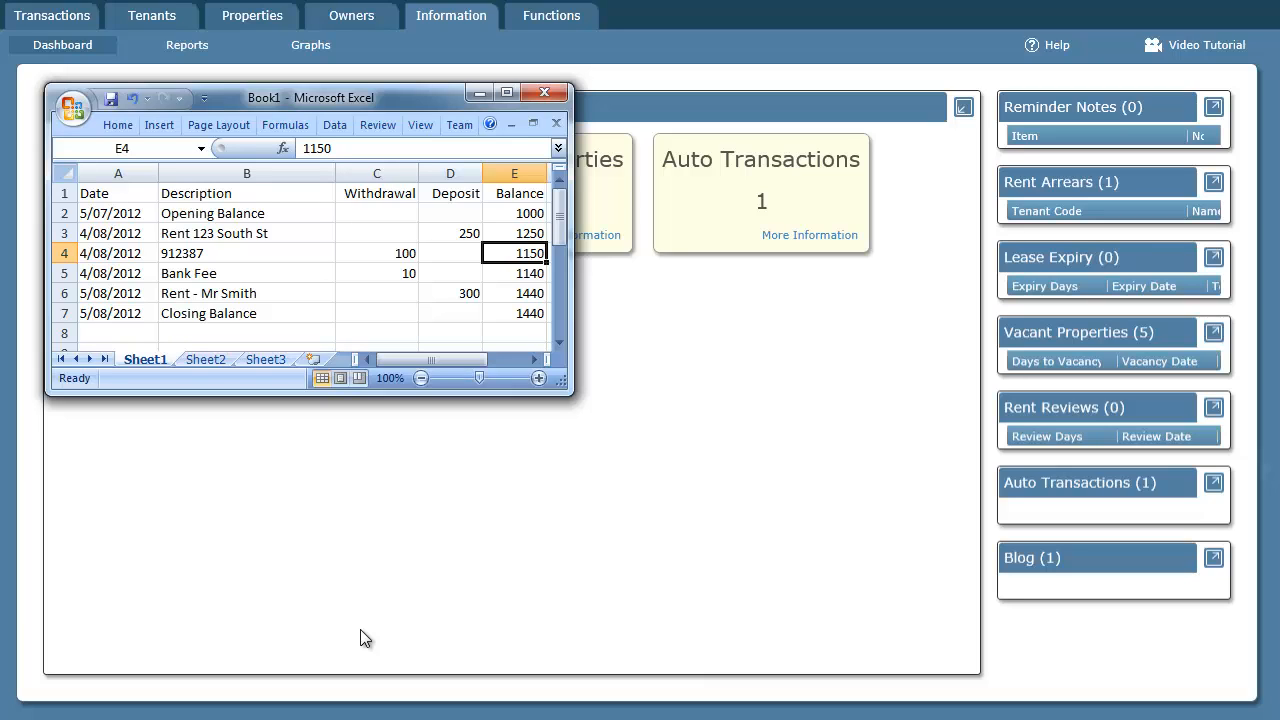
{"action": "left_click", "coordinate": [120, 173]}
{"action": "left_click", "coordinate": [176, 173]}
{"action": "left_click", "coordinate": [382, 172]}
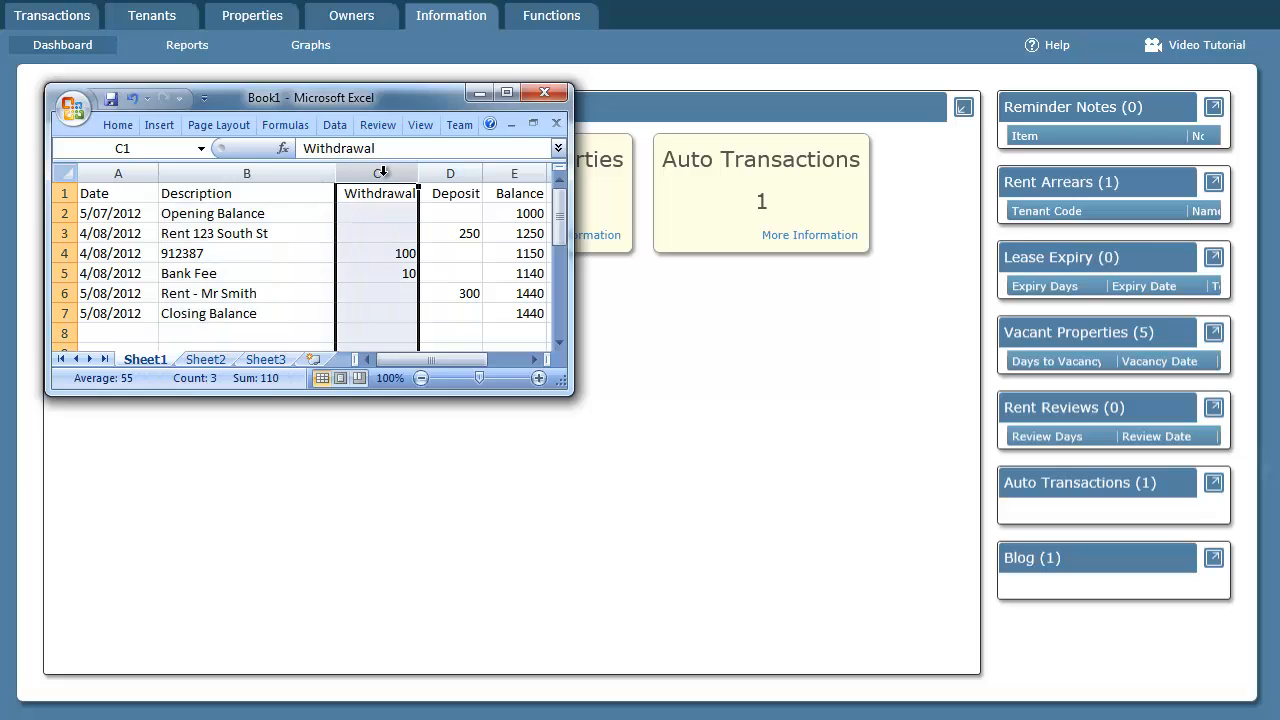
{"action": "left_click", "coordinate": [451, 175]}
{"action": "left_click", "coordinate": [504, 173]}
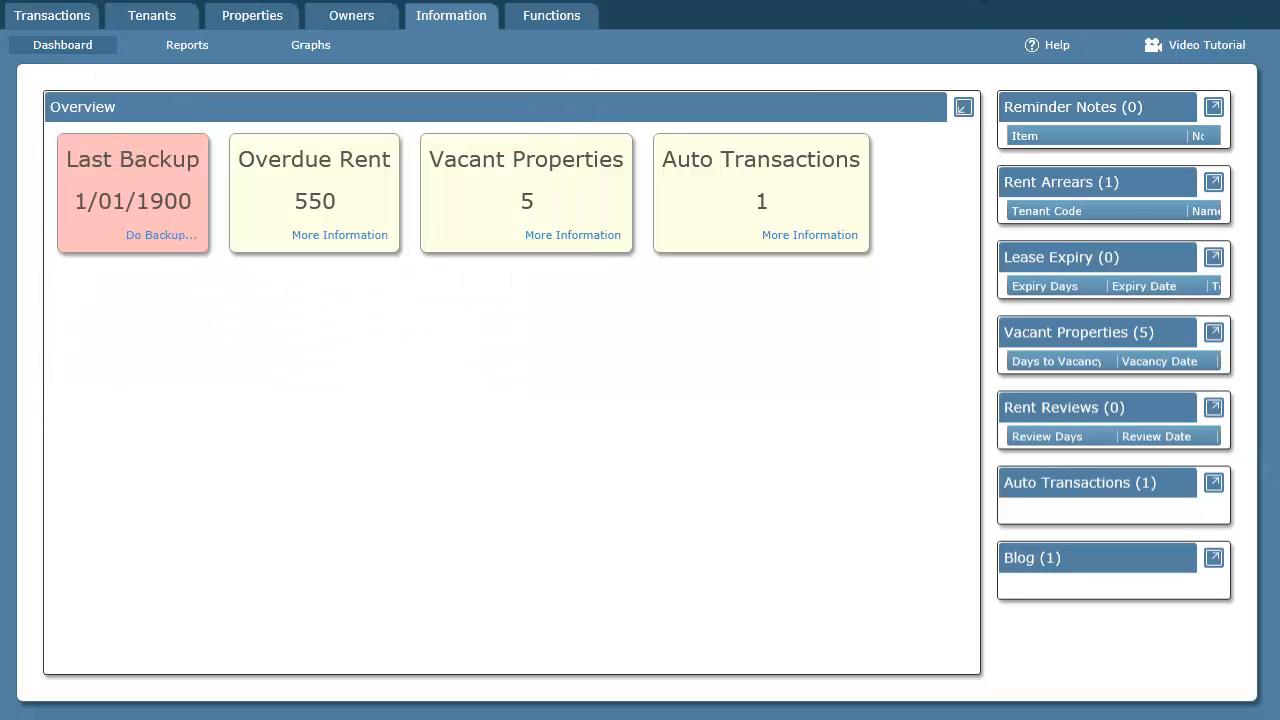
- Switch back to the property management program and start a new bank reconciliation for Second account
{"action": "left_click", "coordinate": [49, 17]}
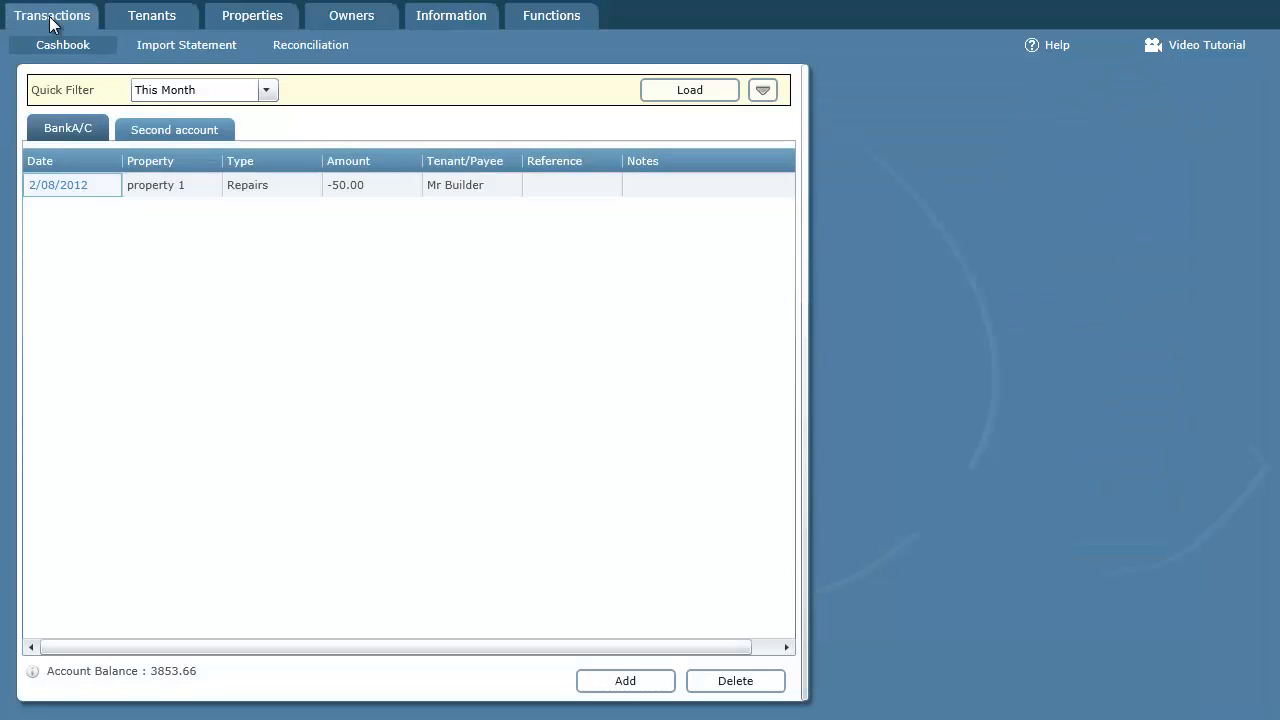
{"action": "left_click", "coordinate": [331, 50]}
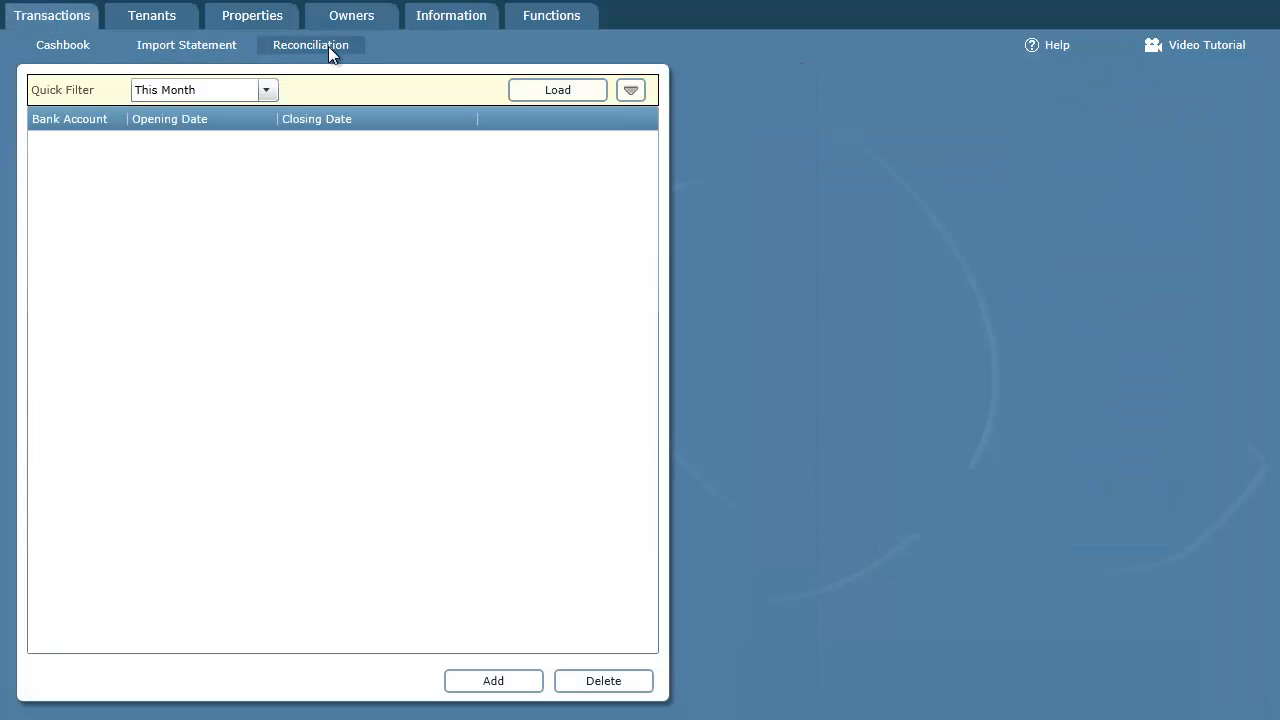
{"action": "left_click", "coordinate": [493, 684]}
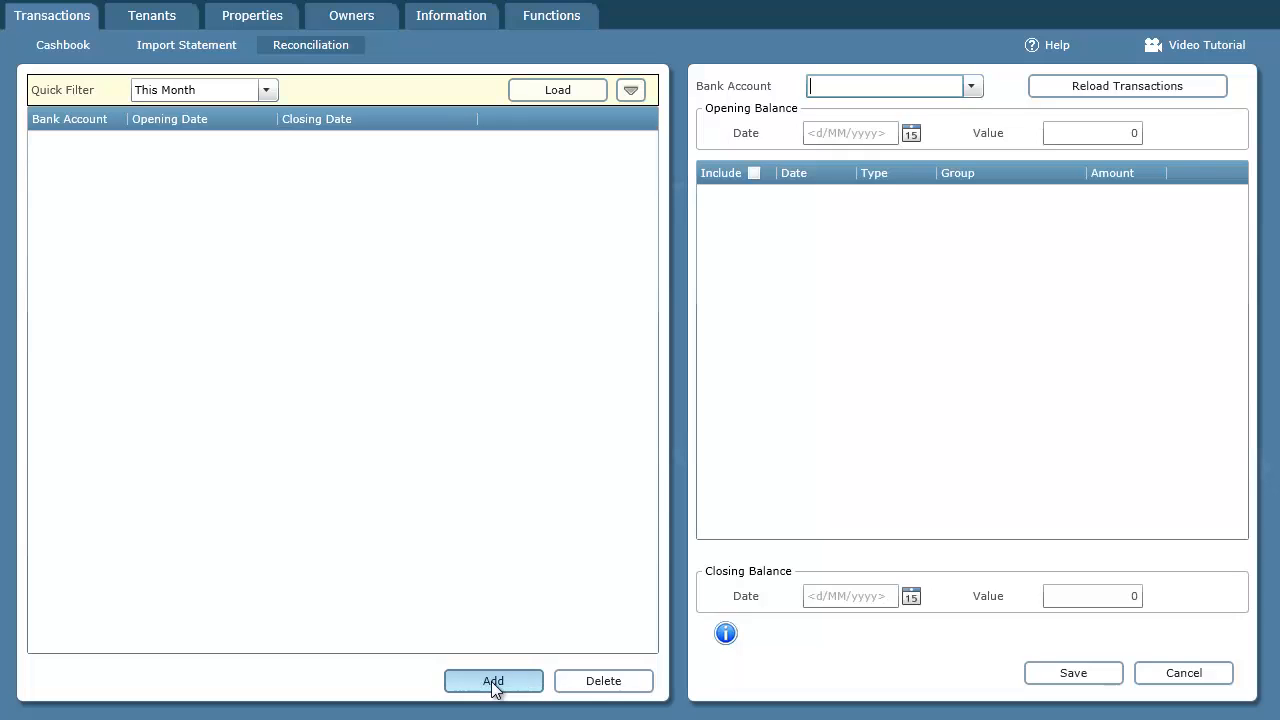
{"action": "left_click", "coordinate": [972, 88]}
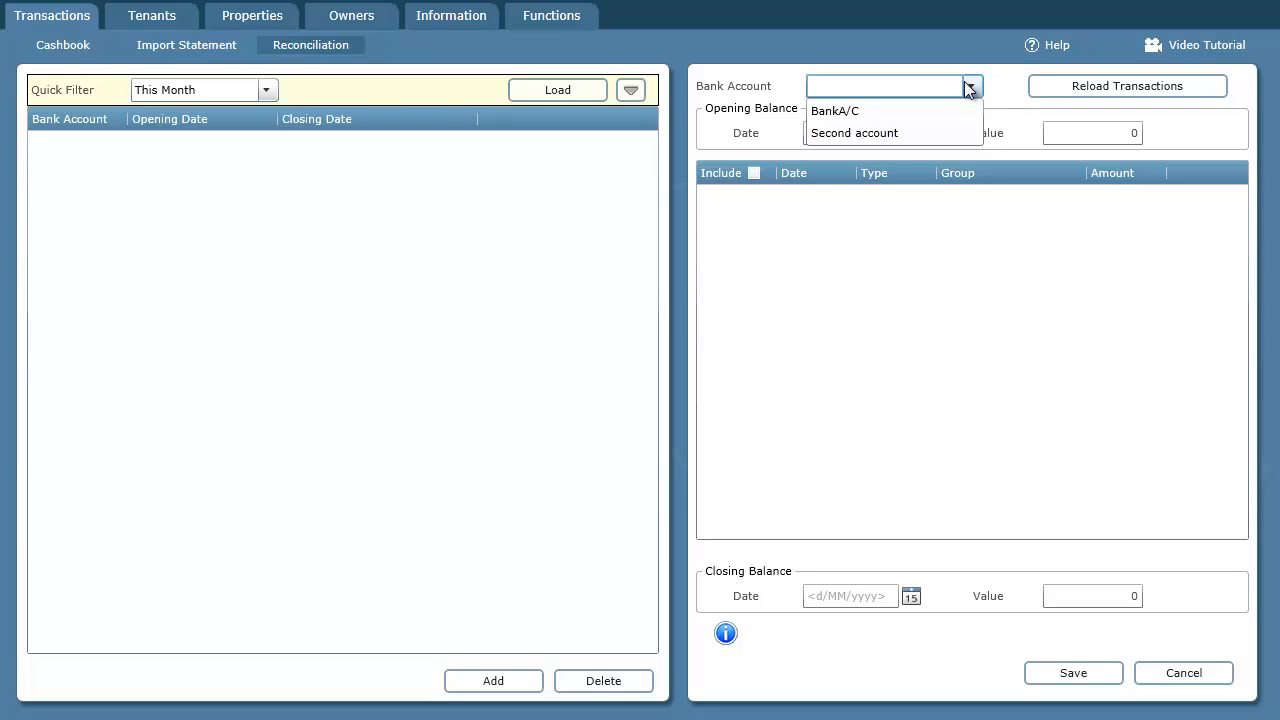
{"action": "left_click", "coordinate": [874, 133]}
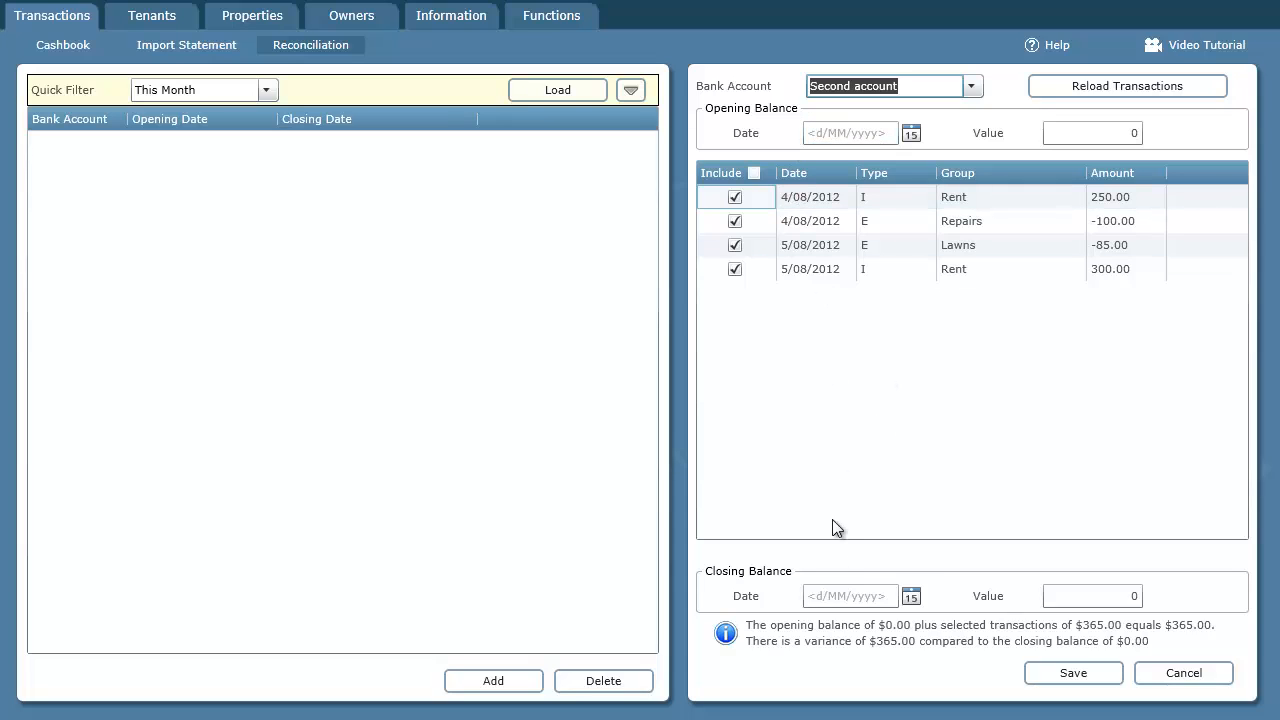
{"action": "left_click", "coordinate": [835, 596]}
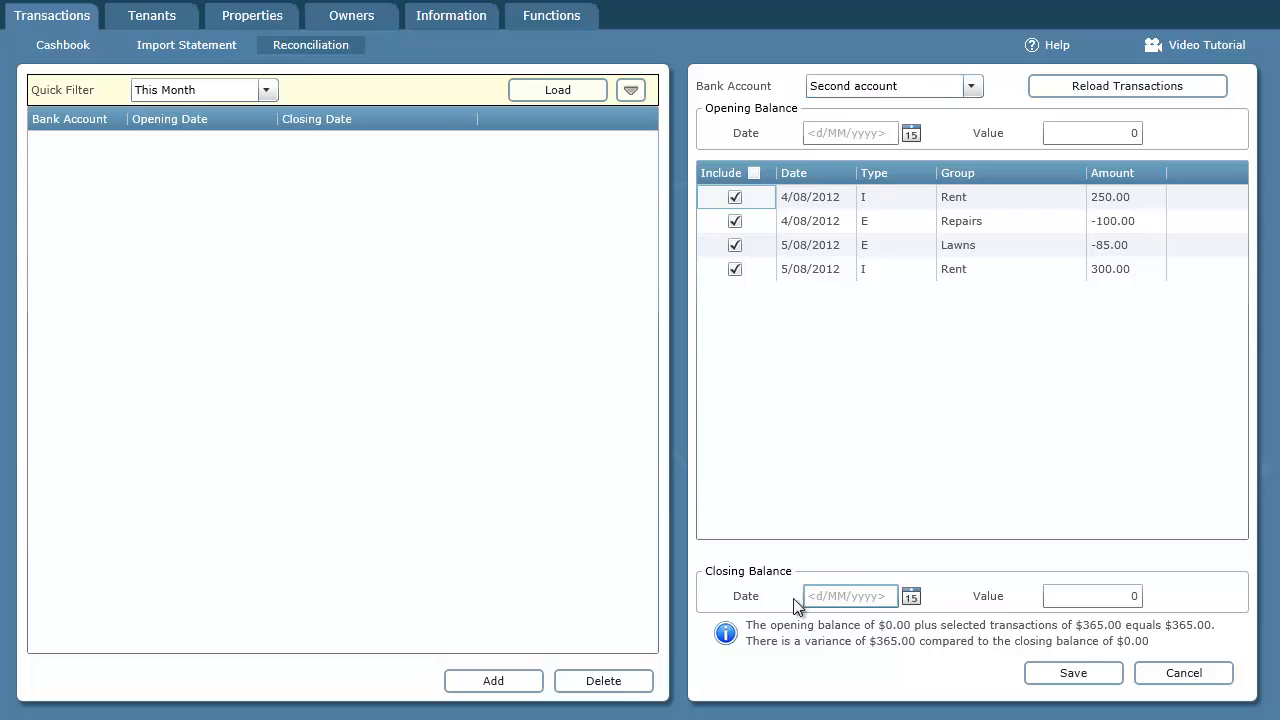
- Look up the opening balance in the Excel statement and set the reconciliation's opening date to 5/07/2012 and value to 1000
{"action": "key", "text": "alt+Tab"}
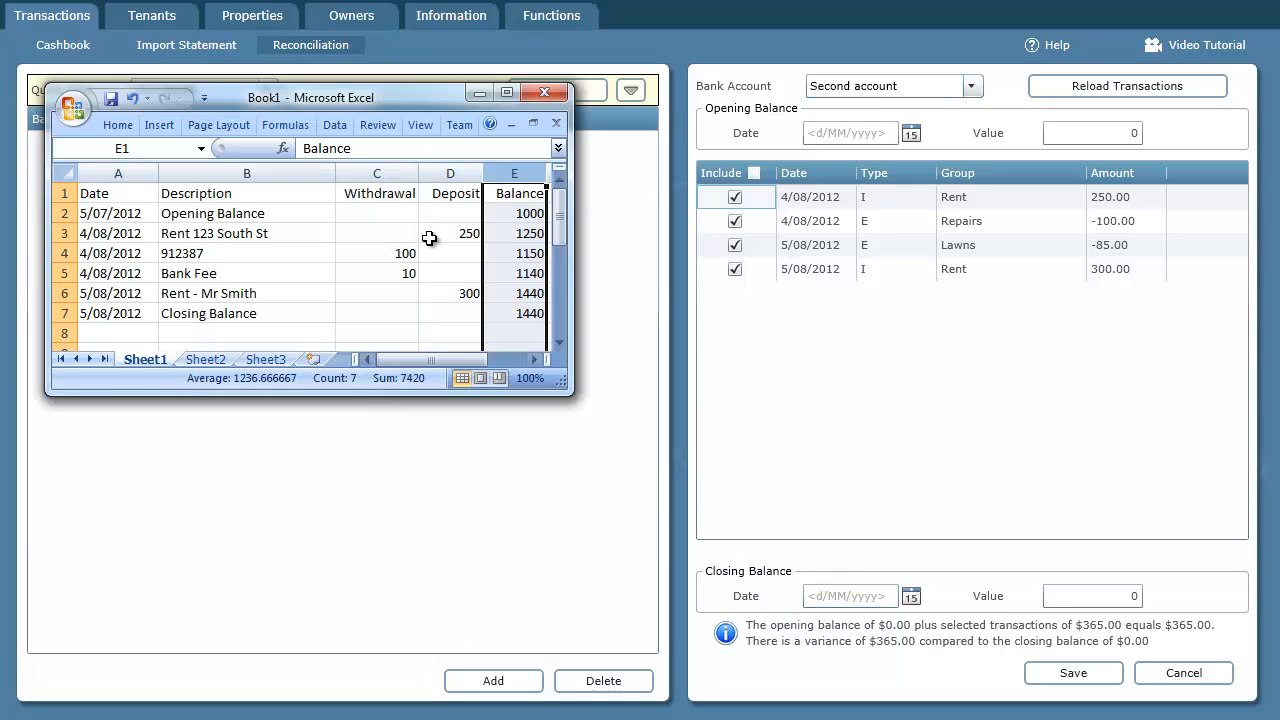
{"action": "left_click", "coordinate": [61, 213]}
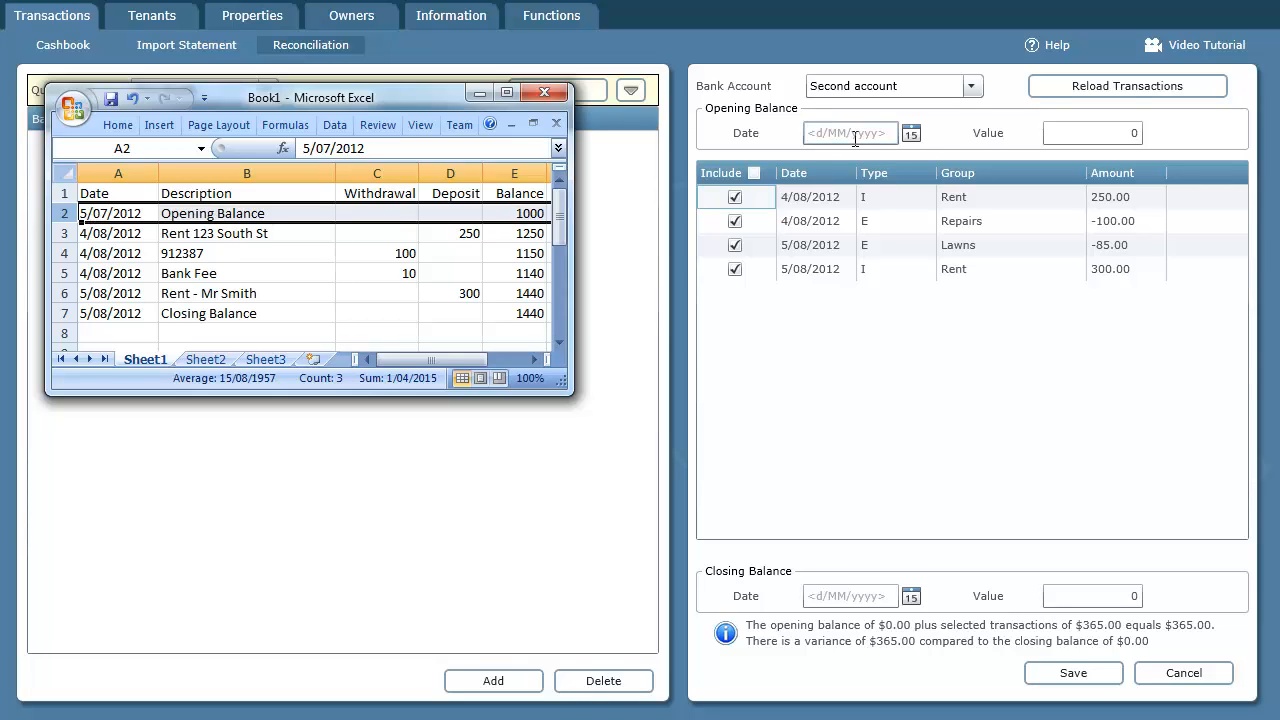
{"action": "left_click", "coordinate": [912, 133]}
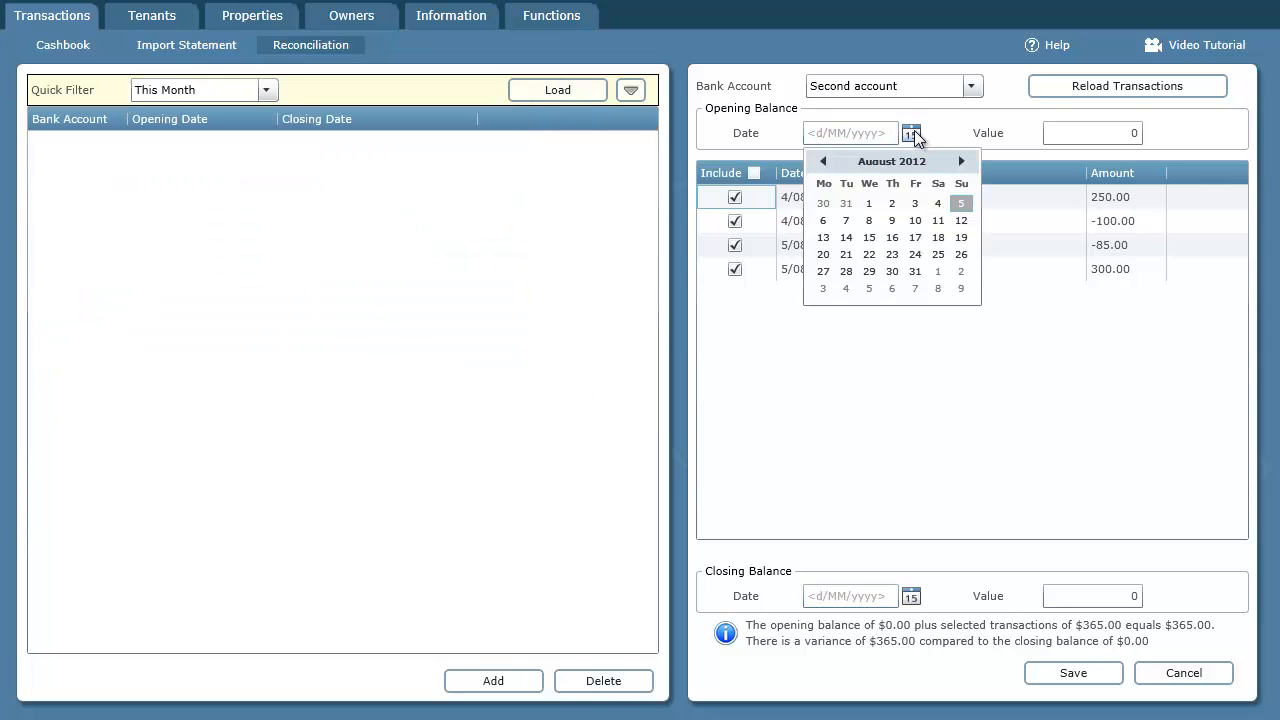
{"action": "left_click", "coordinate": [822, 161]}
{"action": "left_click", "coordinate": [893, 222]}
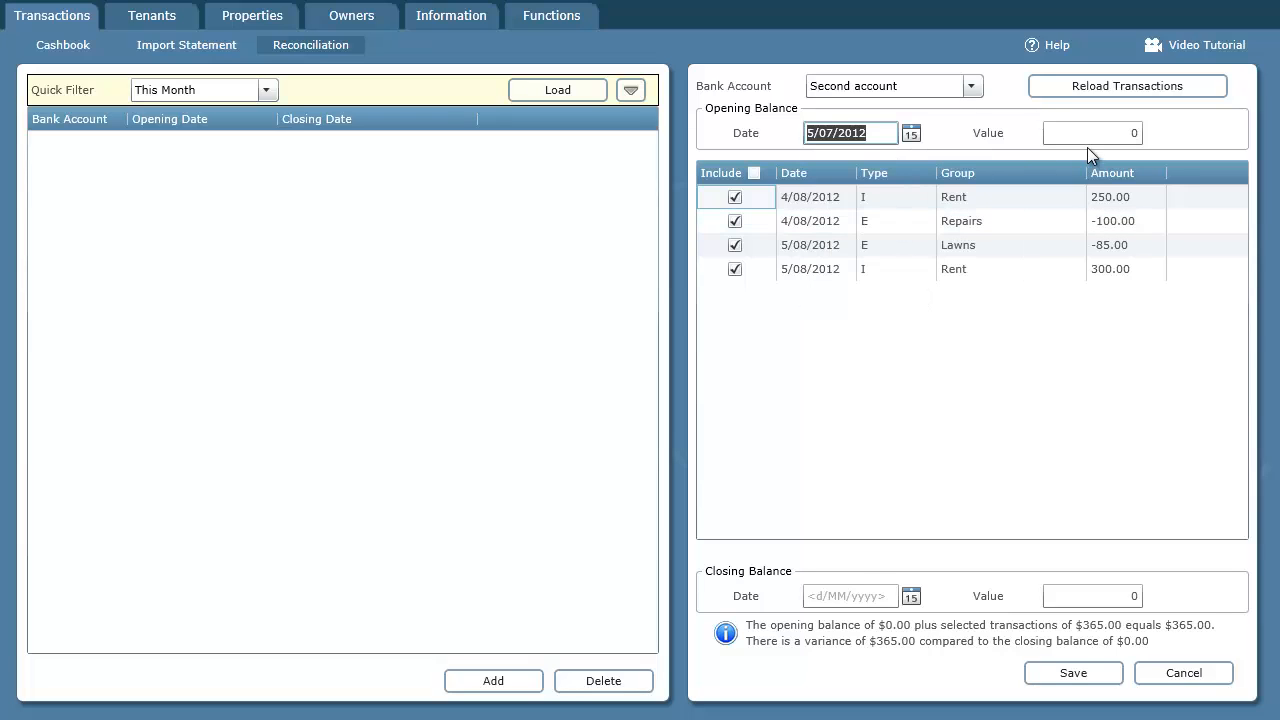
{"action": "key", "text": "Tab"}
{"action": "type", "text": "1000"}
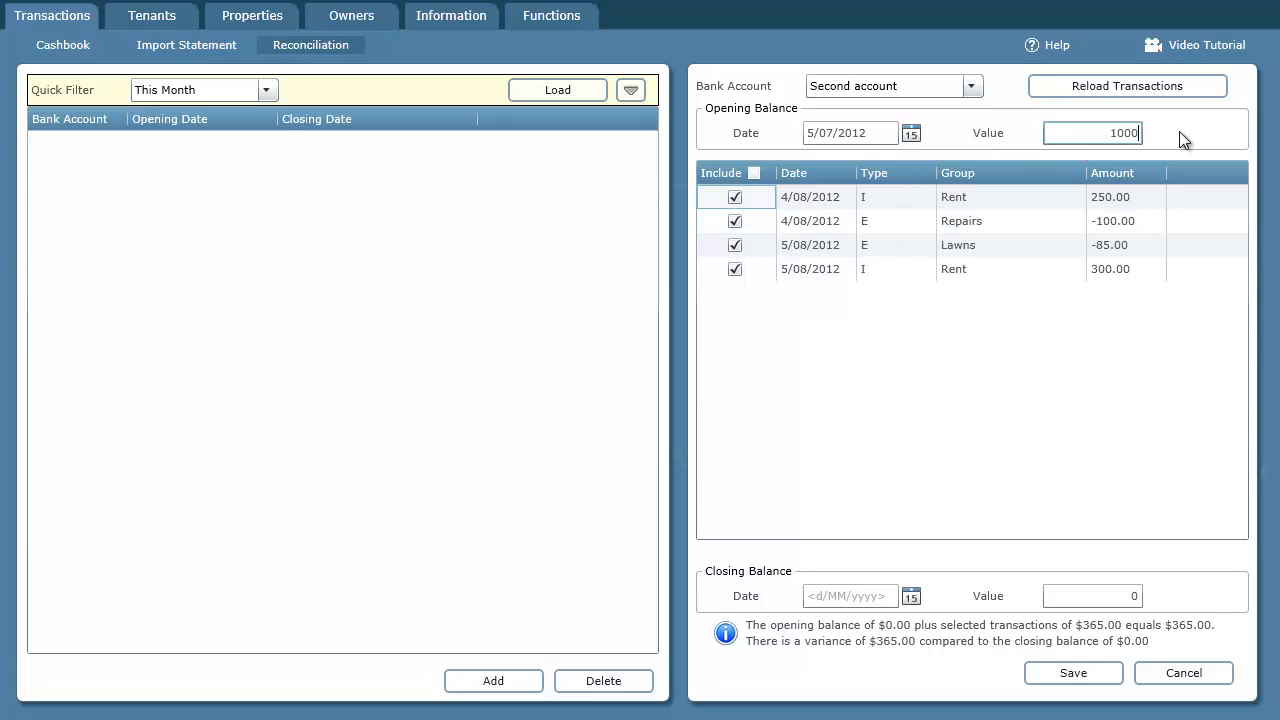
{"action": "key", "text": "Tab"}
- Look up the closing balance in the Excel statement and set the reconciliation's closing date to 5/08/2012 and value to 1440
{"action": "key", "text": "alt+Tab"}
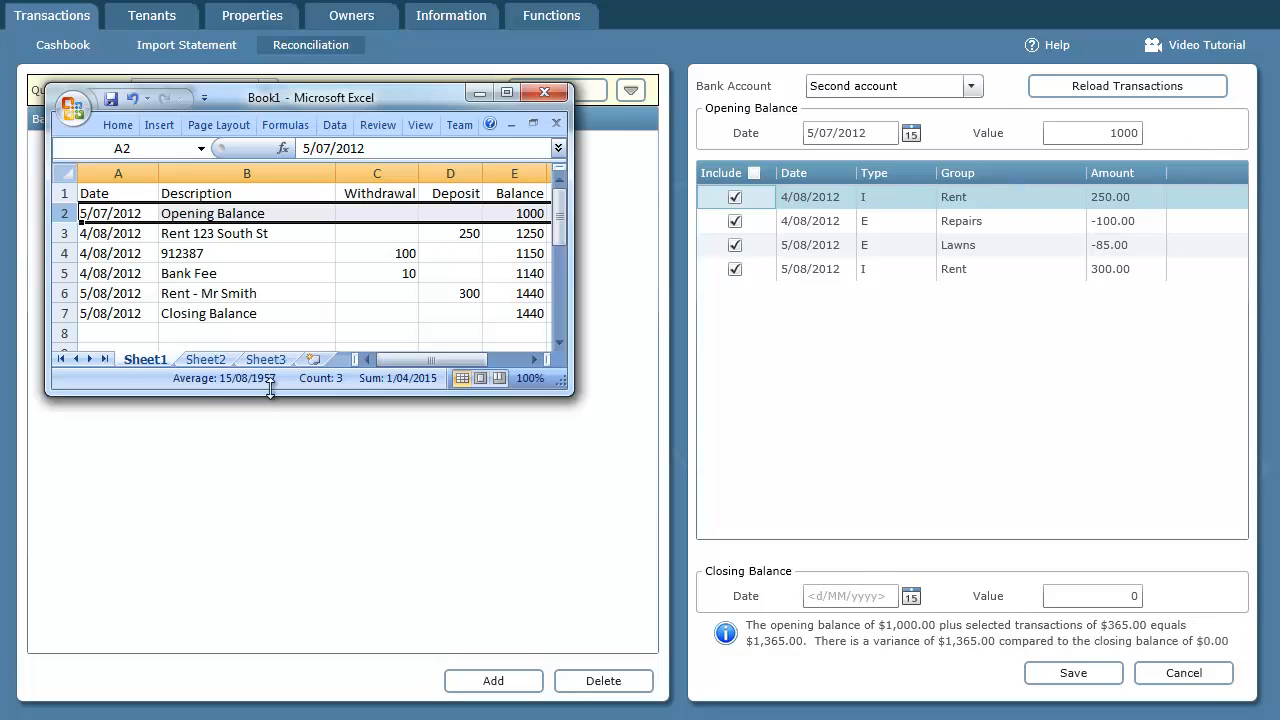
{"action": "left_click", "coordinate": [62, 313]}
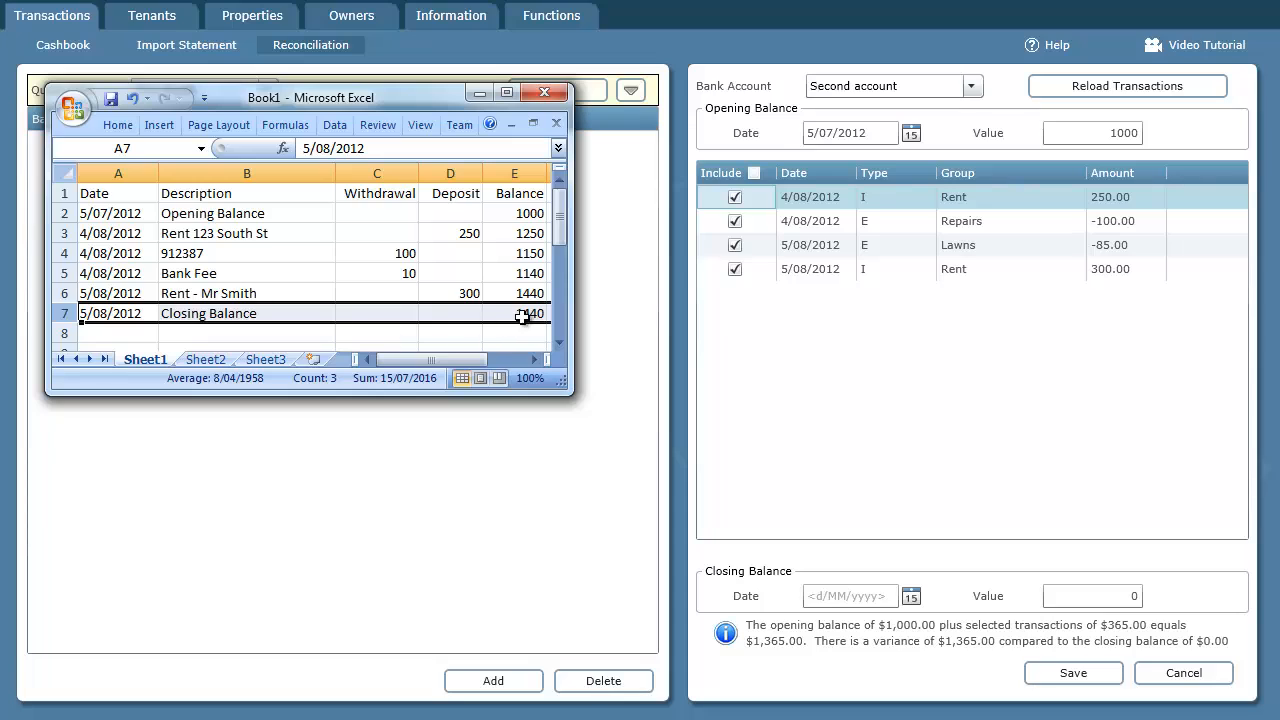
{"action": "left_click", "coordinate": [910, 600]}
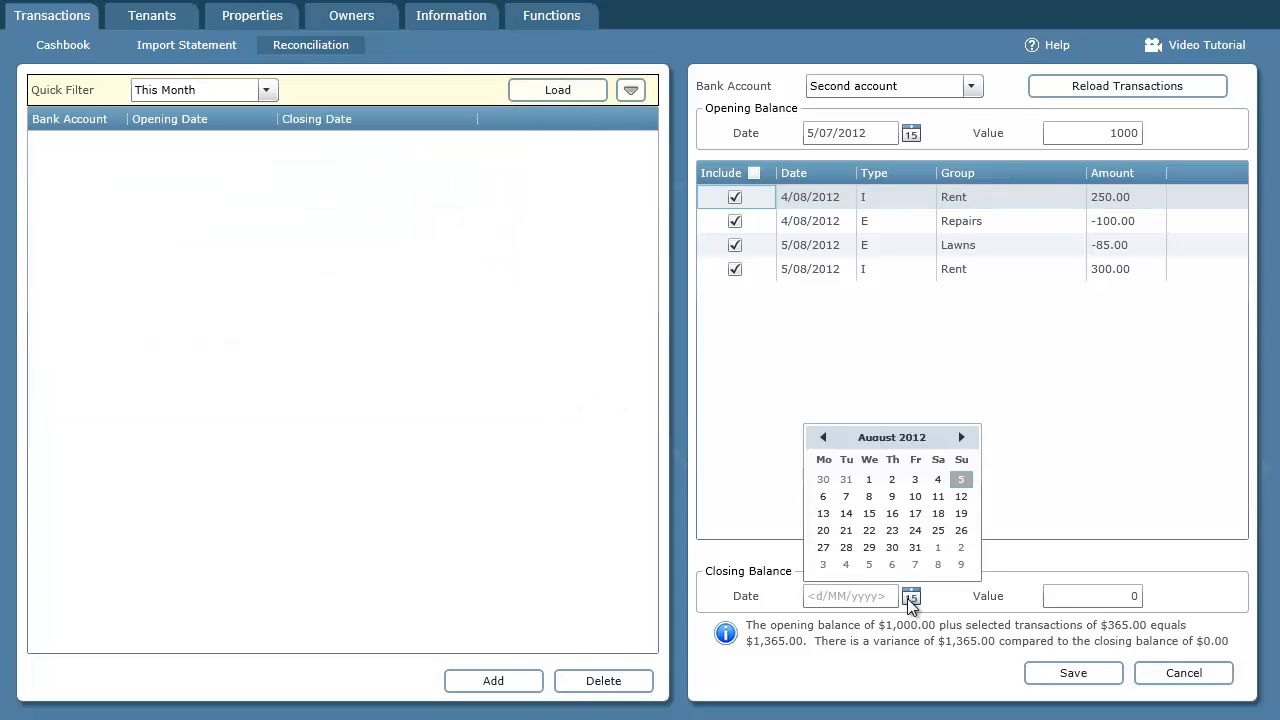
{"action": "left_click", "coordinate": [960, 475]}
{"action": "left_click", "coordinate": [1138, 596]}
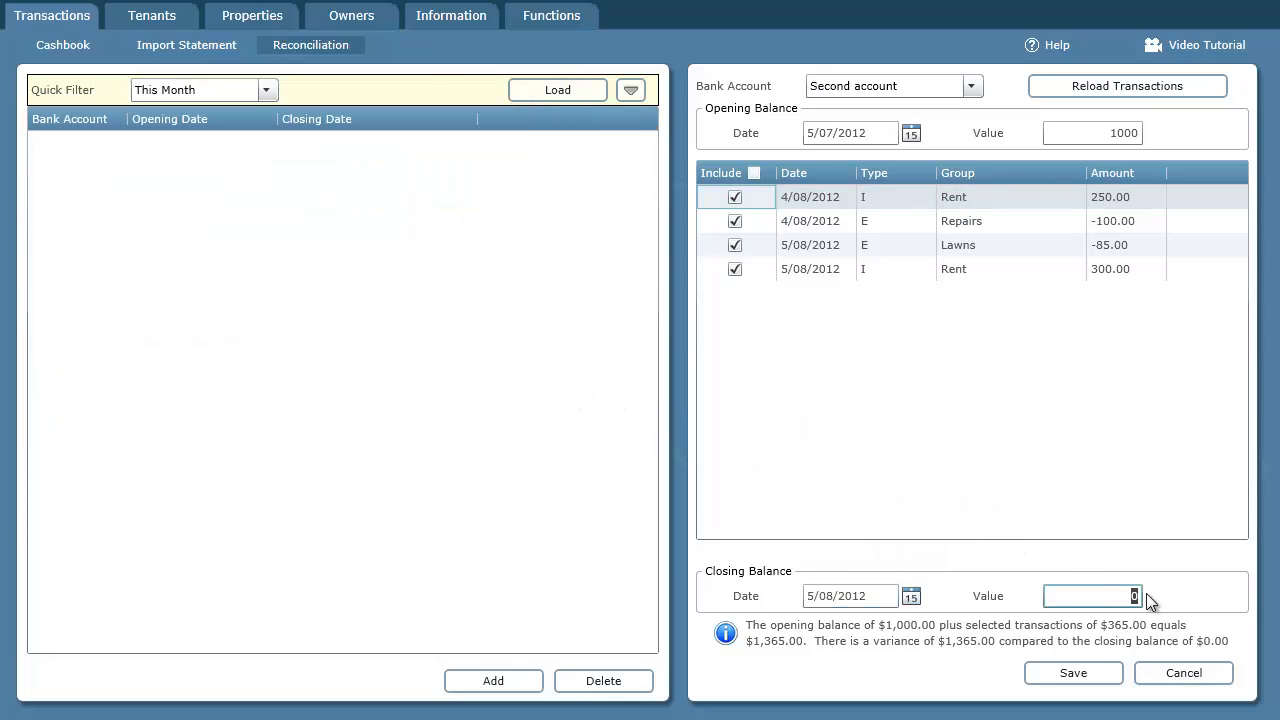
{"action": "key", "text": "Tab"}
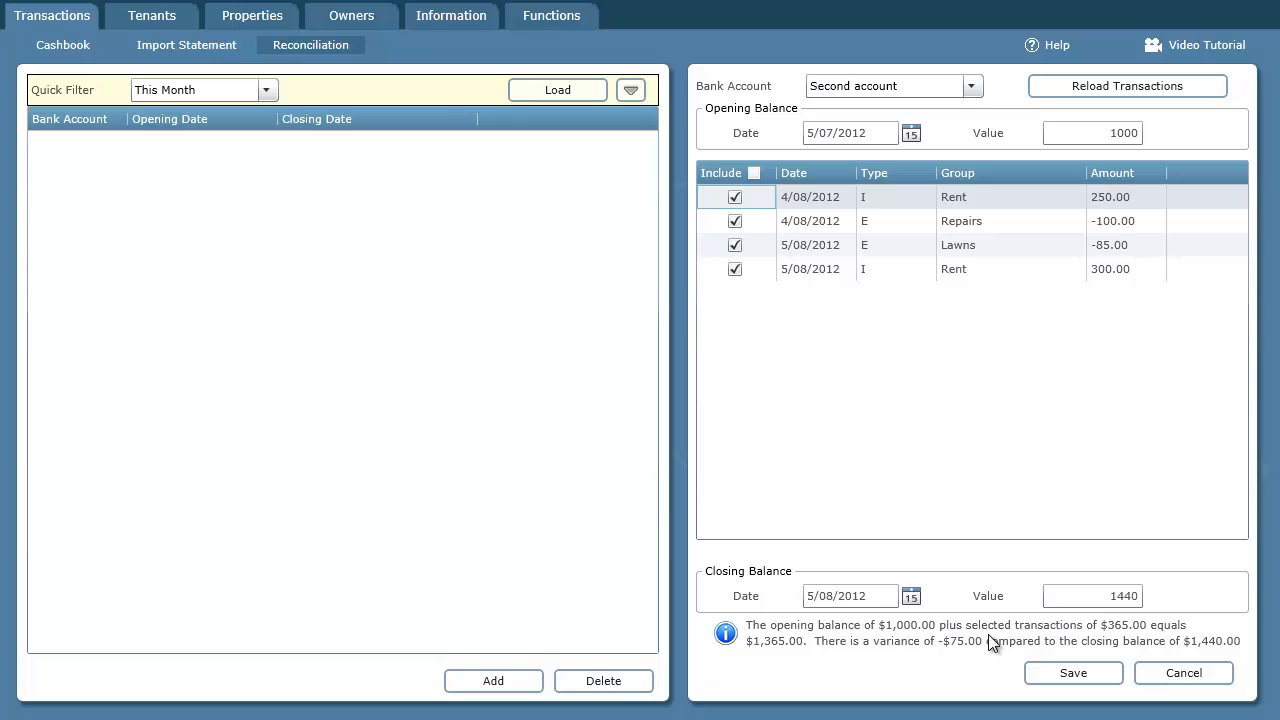
- Try to save the reconciliation for Second account
{"action": "left_click", "coordinate": [1119, 133]}
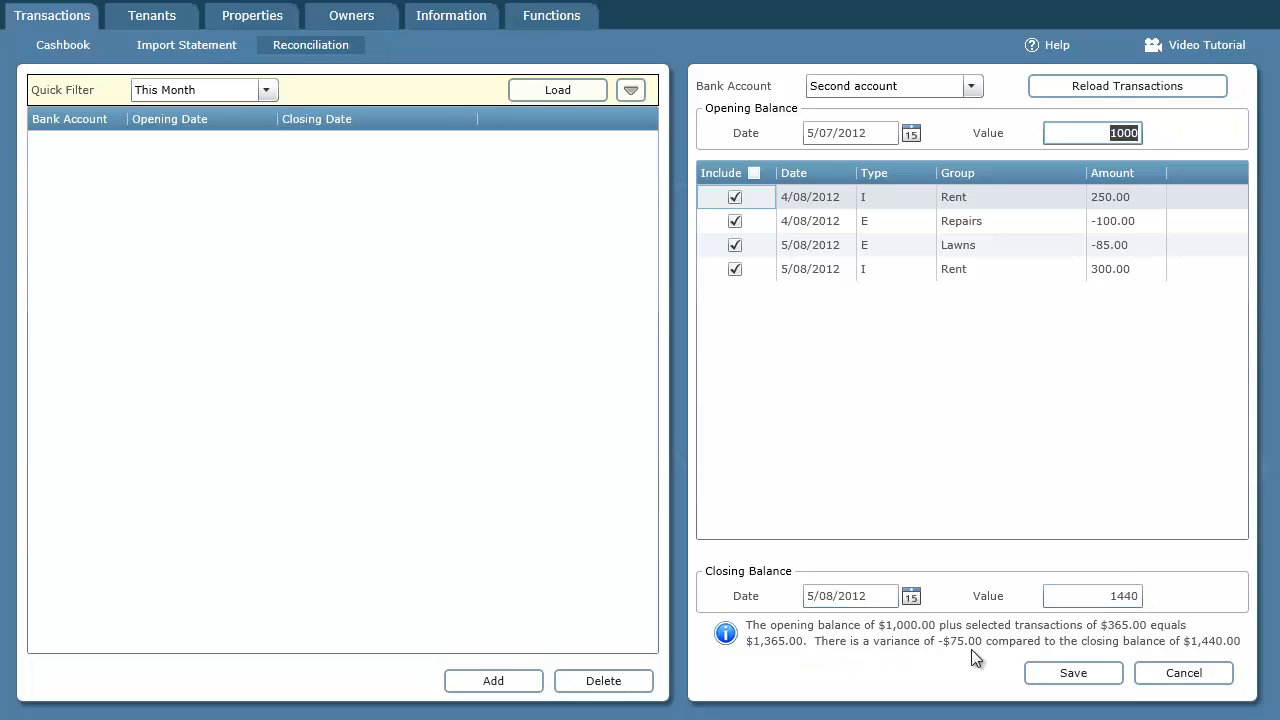
{"action": "left_click", "coordinate": [1066, 672]}
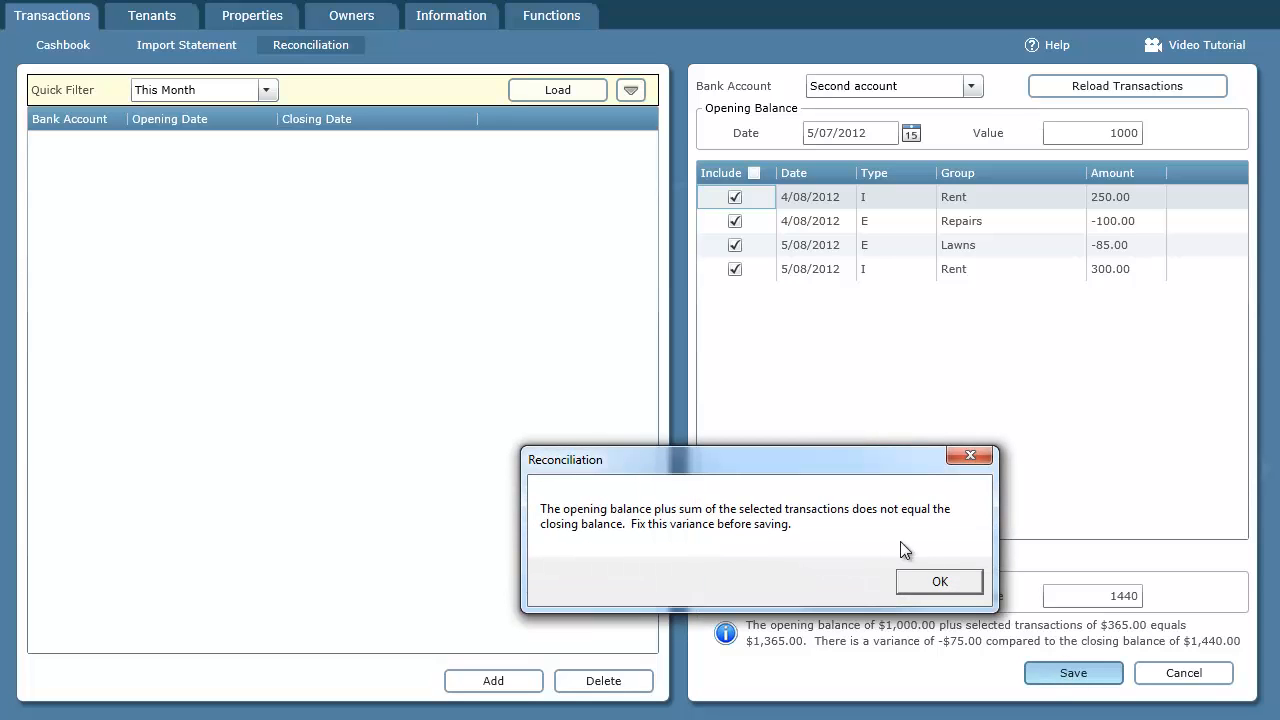
{"action": "left_click", "coordinate": [940, 582]}
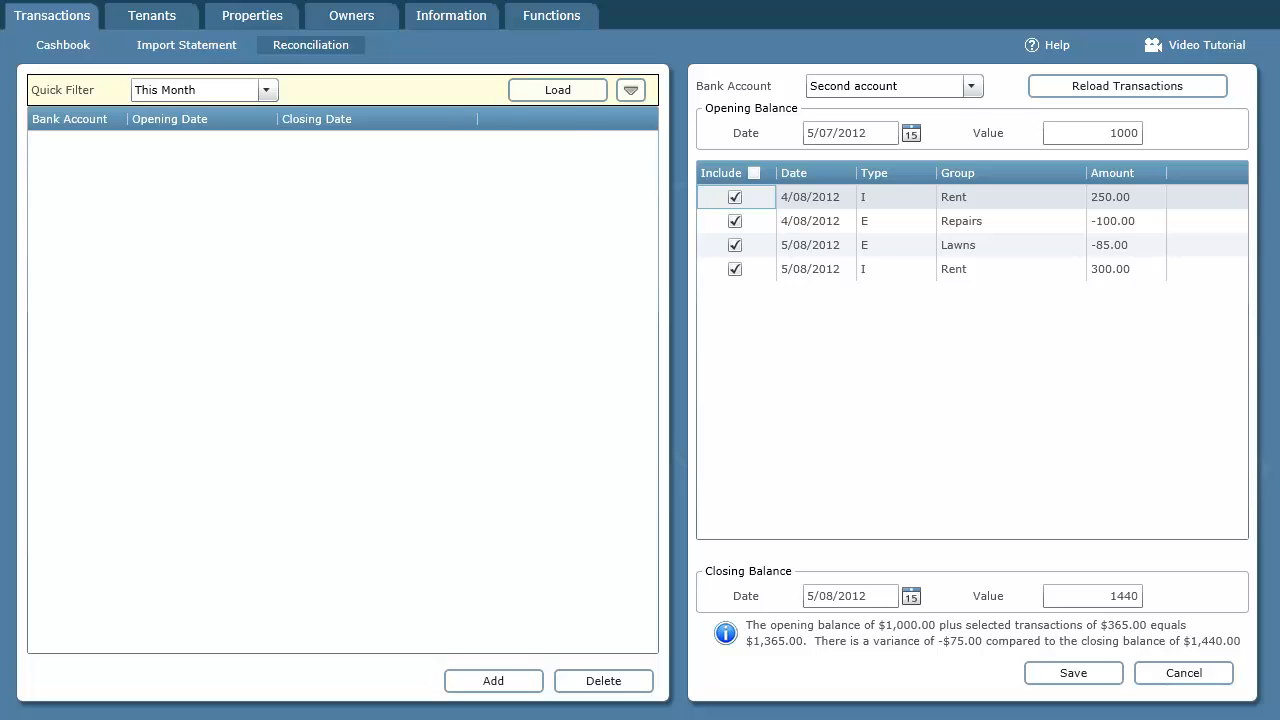
- Compare the Excel statement's transaction rows with the transactions listed in the reconciliation, and discard the reconciliation
{"action": "key", "text": "alt+Tab"}
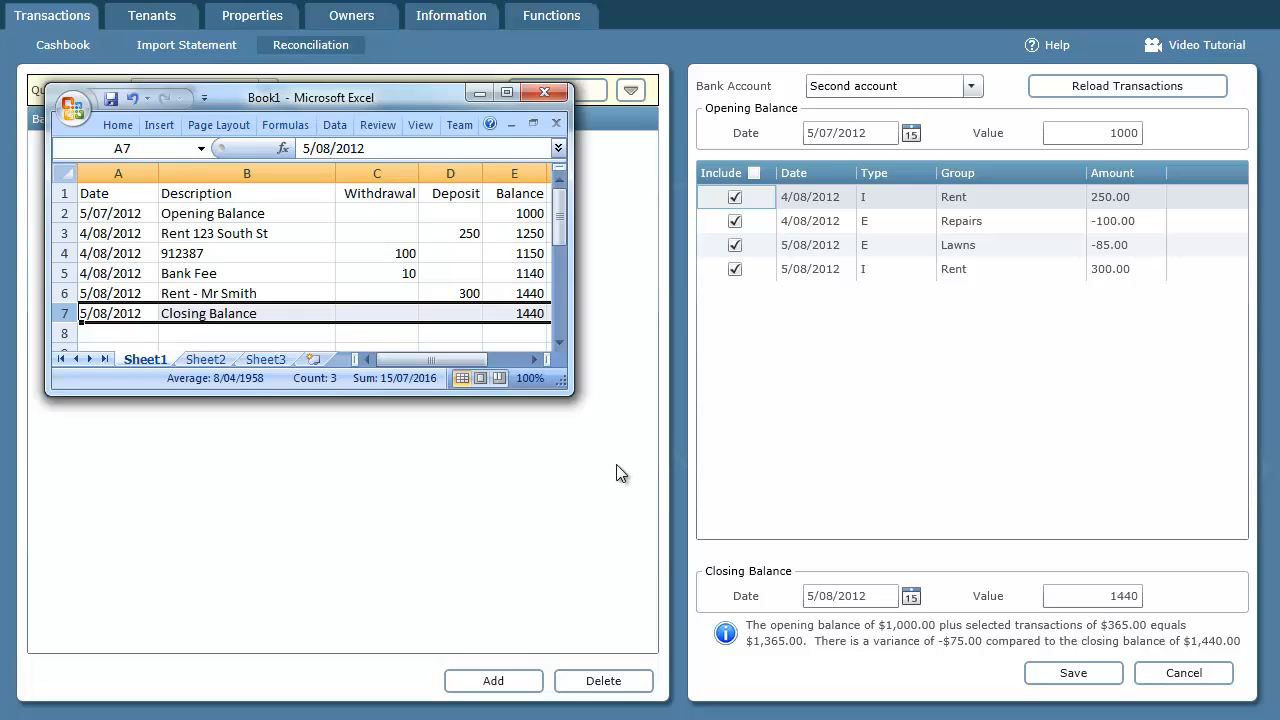
{"action": "left_click", "coordinate": [65, 233]}
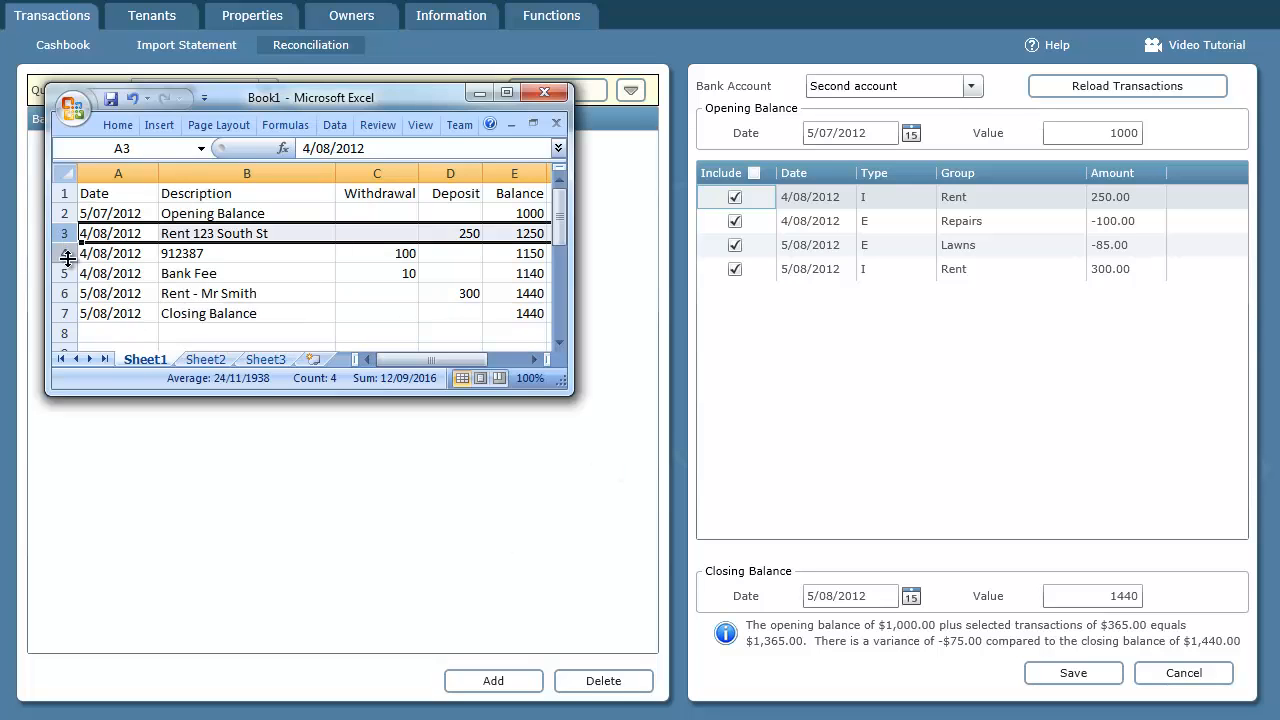
{"action": "left_click", "coordinate": [65, 293], "text": "shift"}
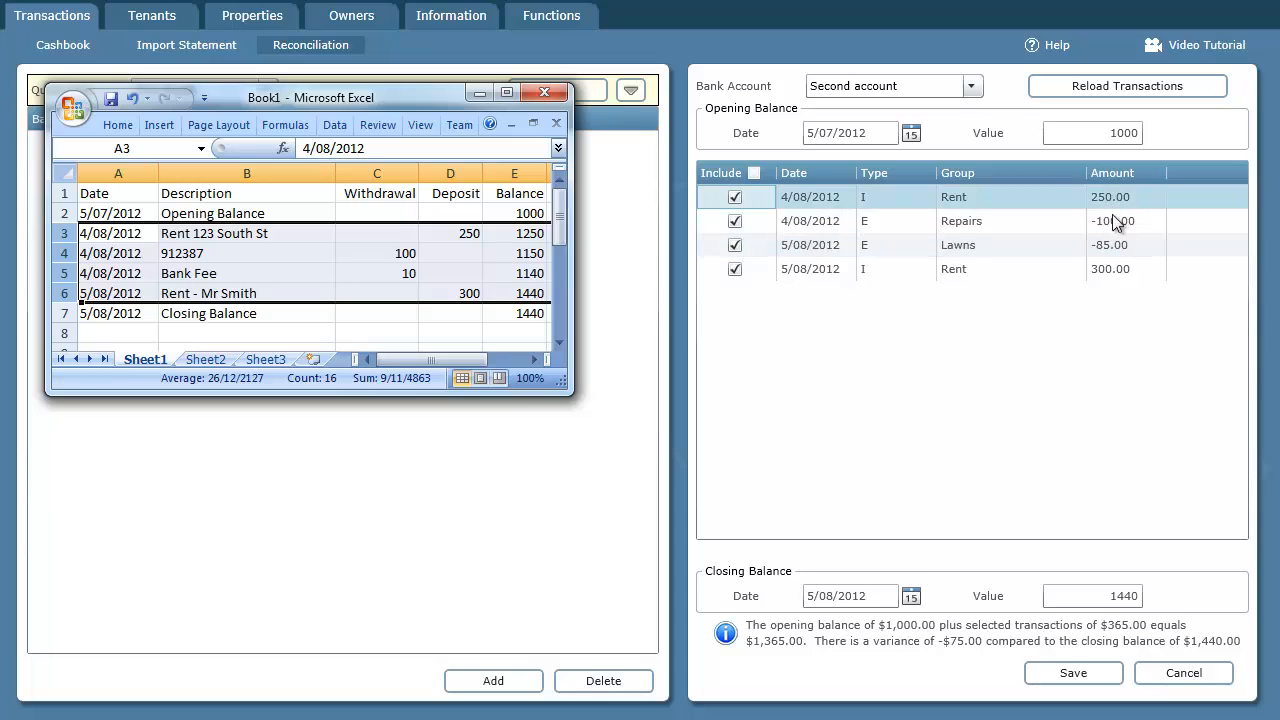
{"action": "left_click", "coordinate": [66, 233]}
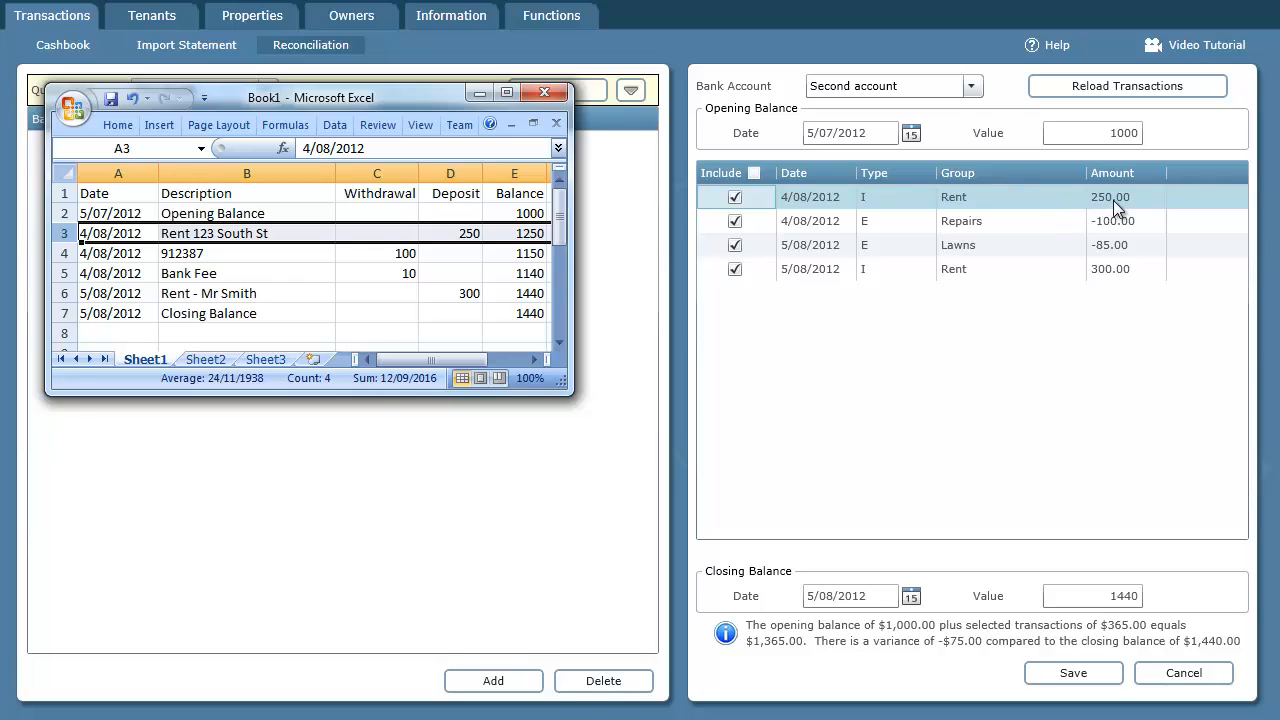
{"action": "left_click", "coordinate": [62, 254]}
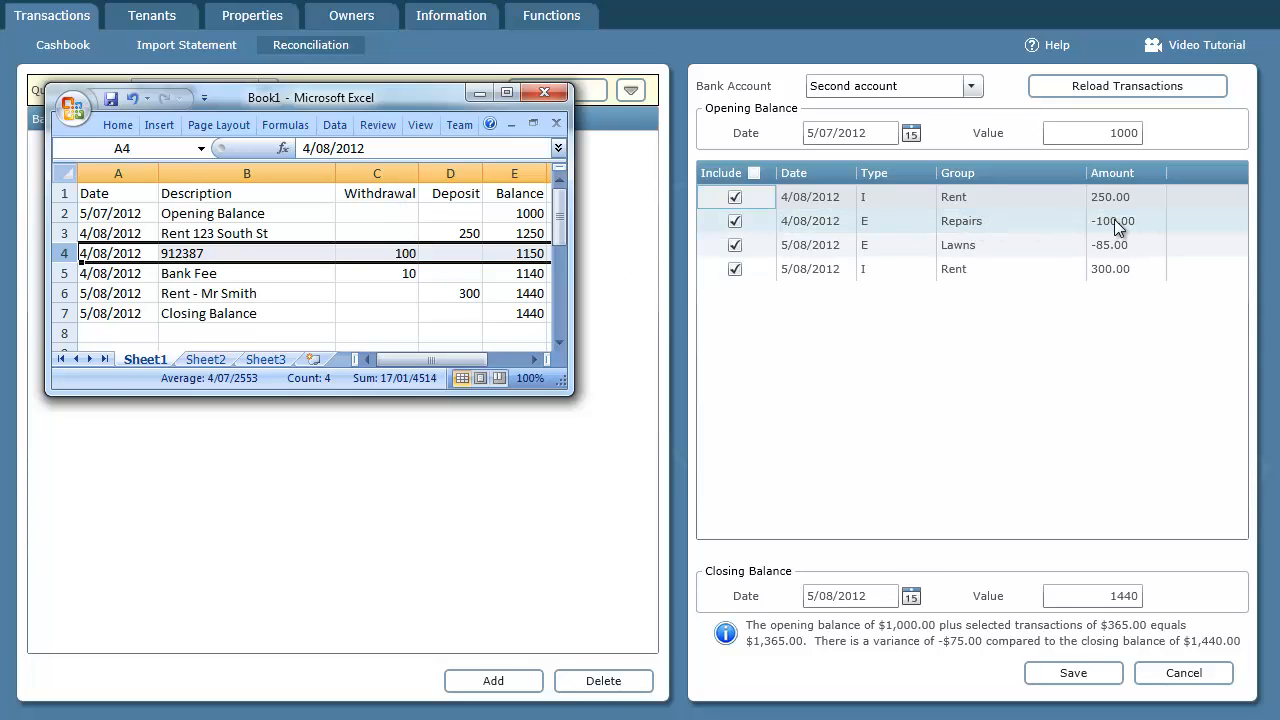
{"action": "left_click", "coordinate": [64, 273]}
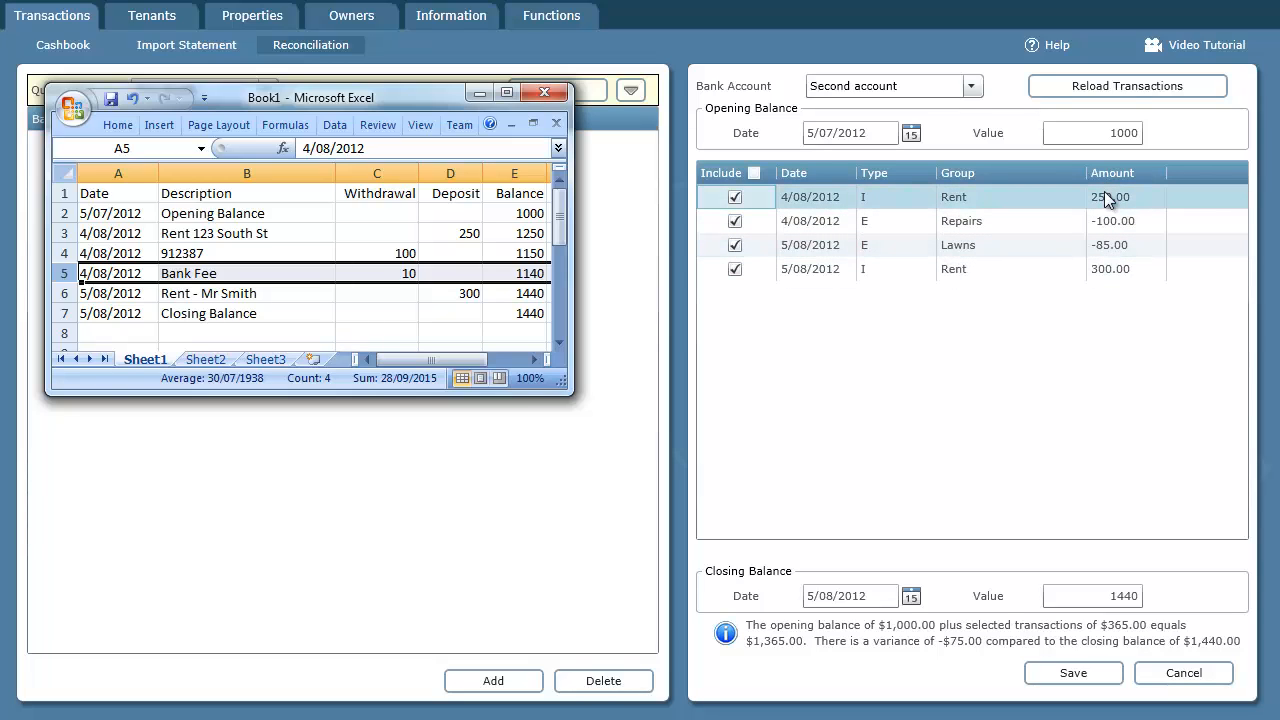
{"action": "left_click", "coordinate": [1184, 673]}
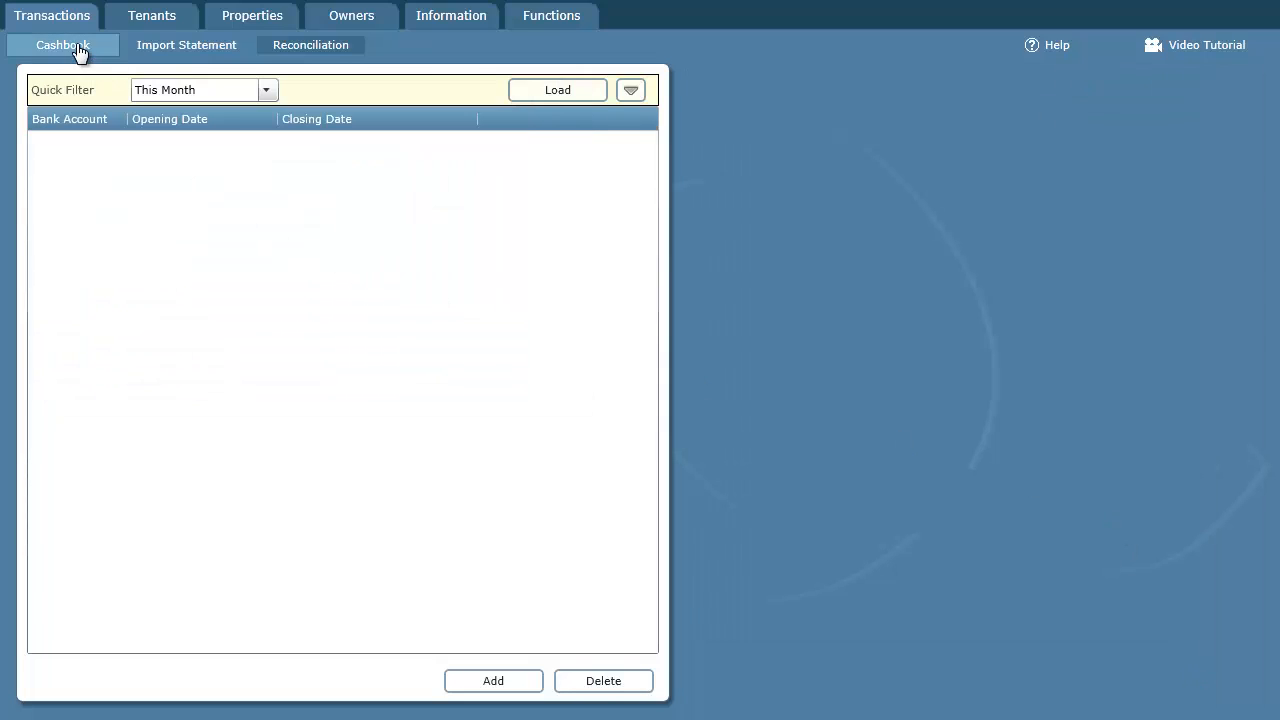
- Start a new cashbook transaction in the Bank expense group with an amount of 10
{"action": "left_click", "coordinate": [79, 47]}
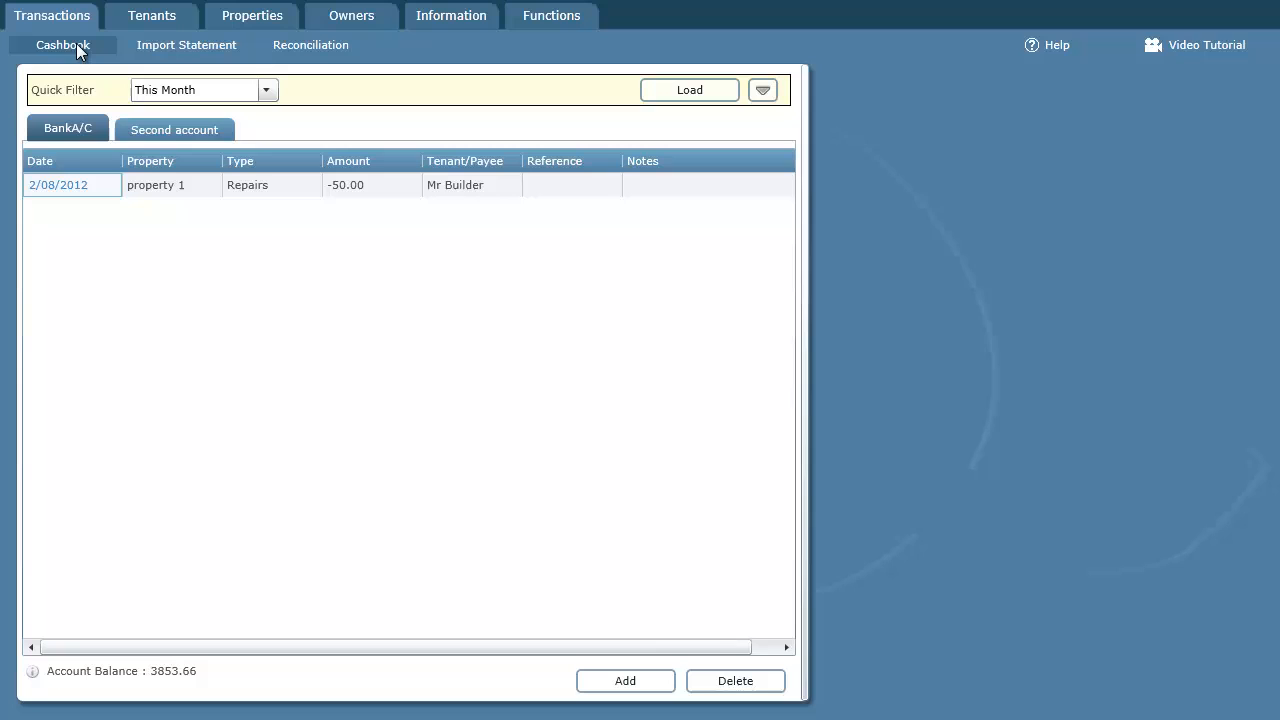
{"action": "left_click", "coordinate": [623, 685]}
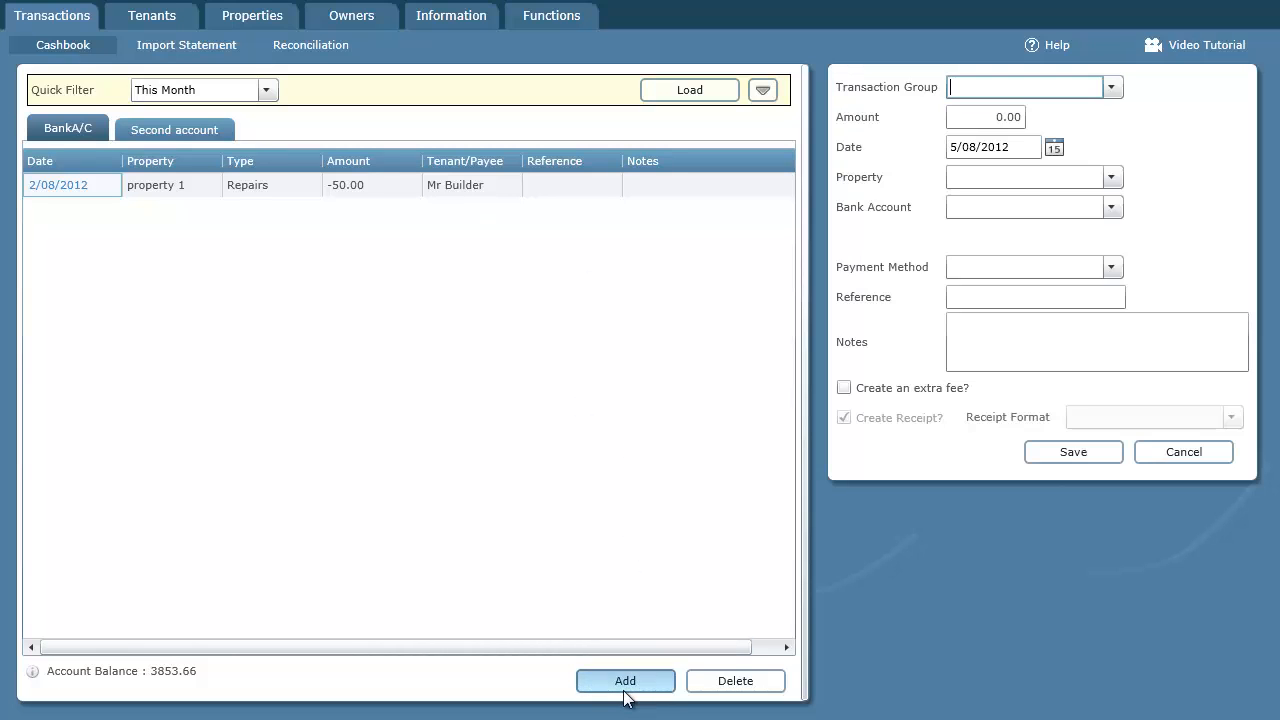
{"action": "left_click", "coordinate": [1112, 87]}
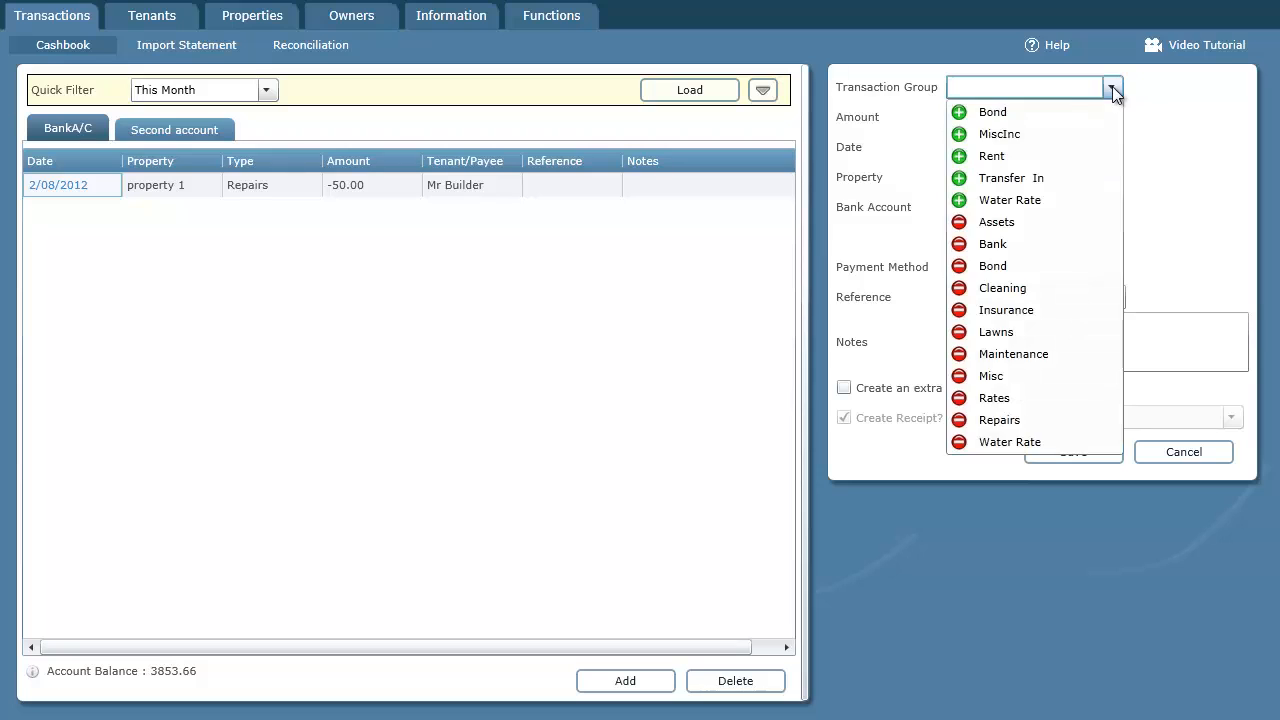
{"action": "left_click", "coordinate": [992, 246]}
{"action": "key", "text": "Tab"}
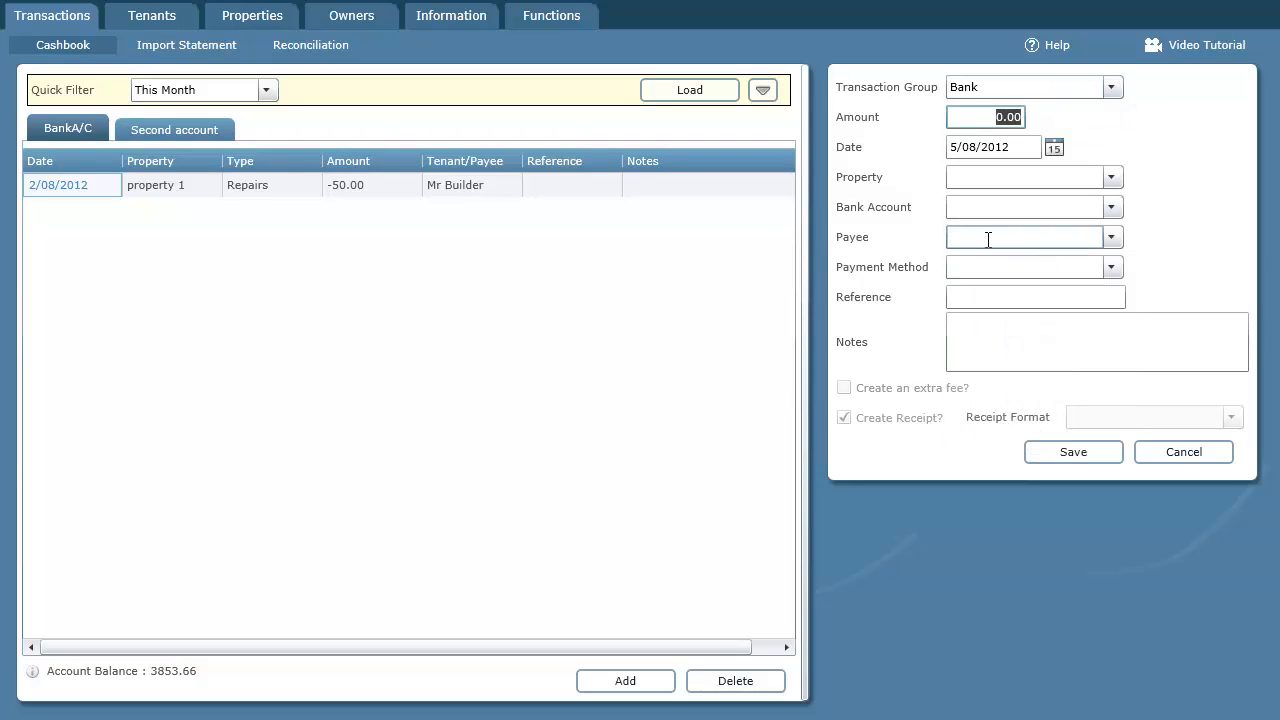
{"action": "type", "text": "10"}
{"action": "key", "text": "Tab"}
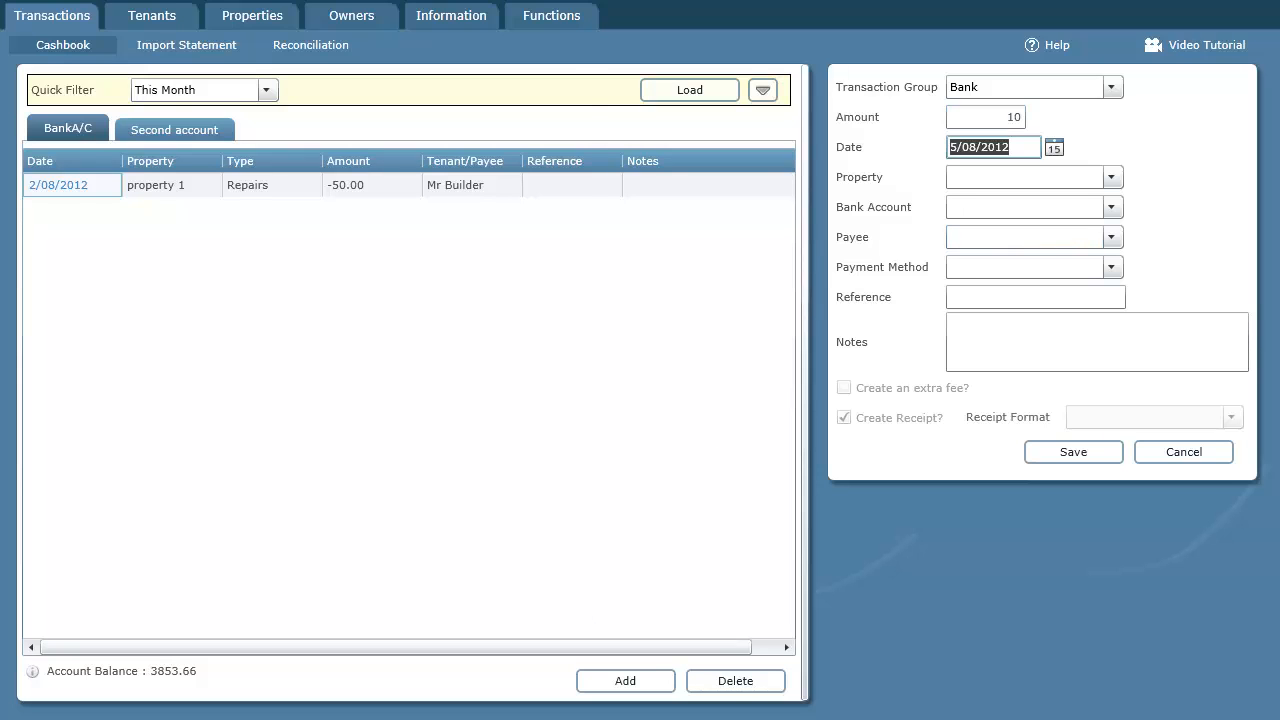
- Look up the Bank Fee date in the Excel statement and set the transaction date to 4/08/2012
{"action": "key", "text": "alt+Tab"}
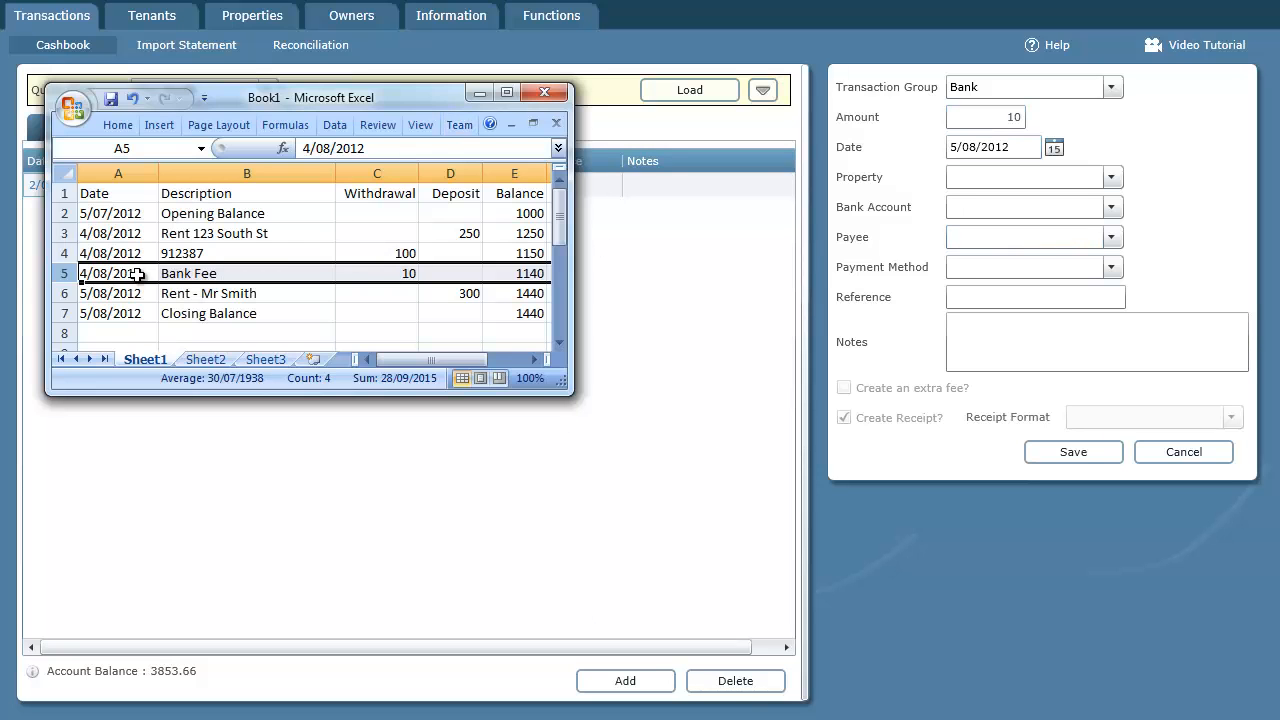
{"action": "left_click", "coordinate": [1053, 149]}
{"action": "left_click", "coordinate": [1082, 219]}
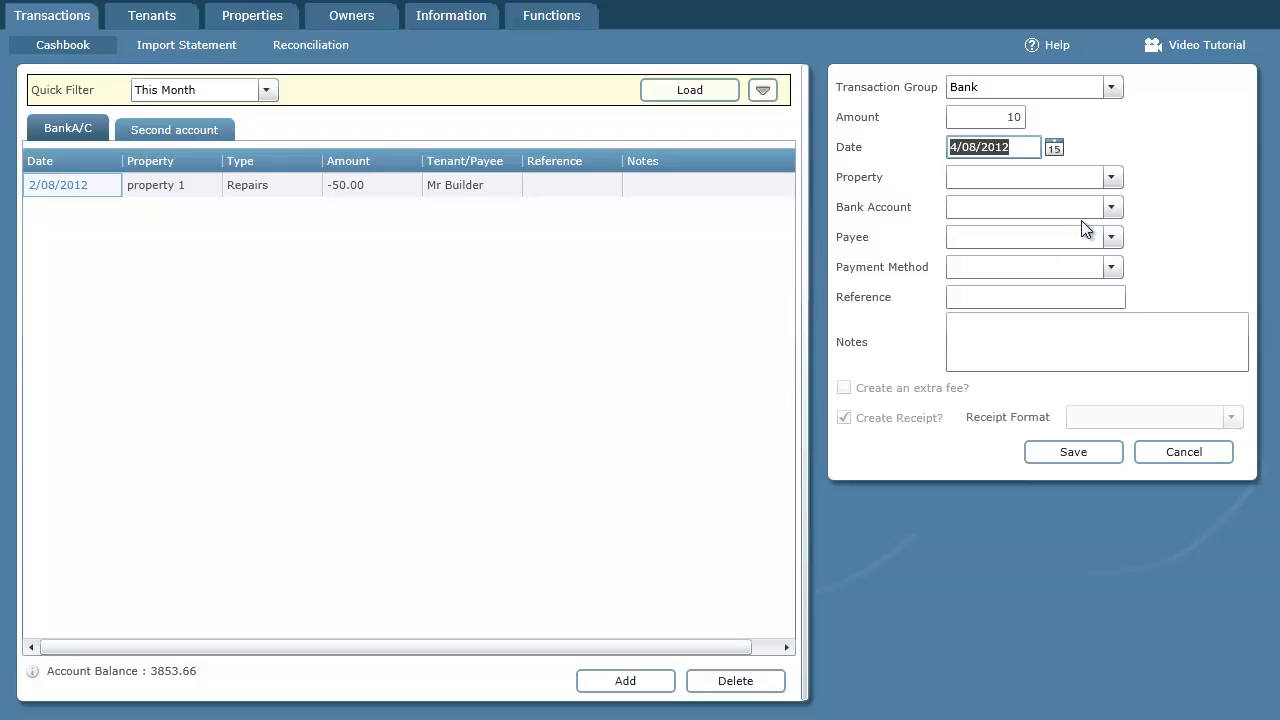
- Assign the bank fee to the <General> property and Second account, then save it and close the transaction form
{"action": "left_click", "coordinate": [1111, 177]}
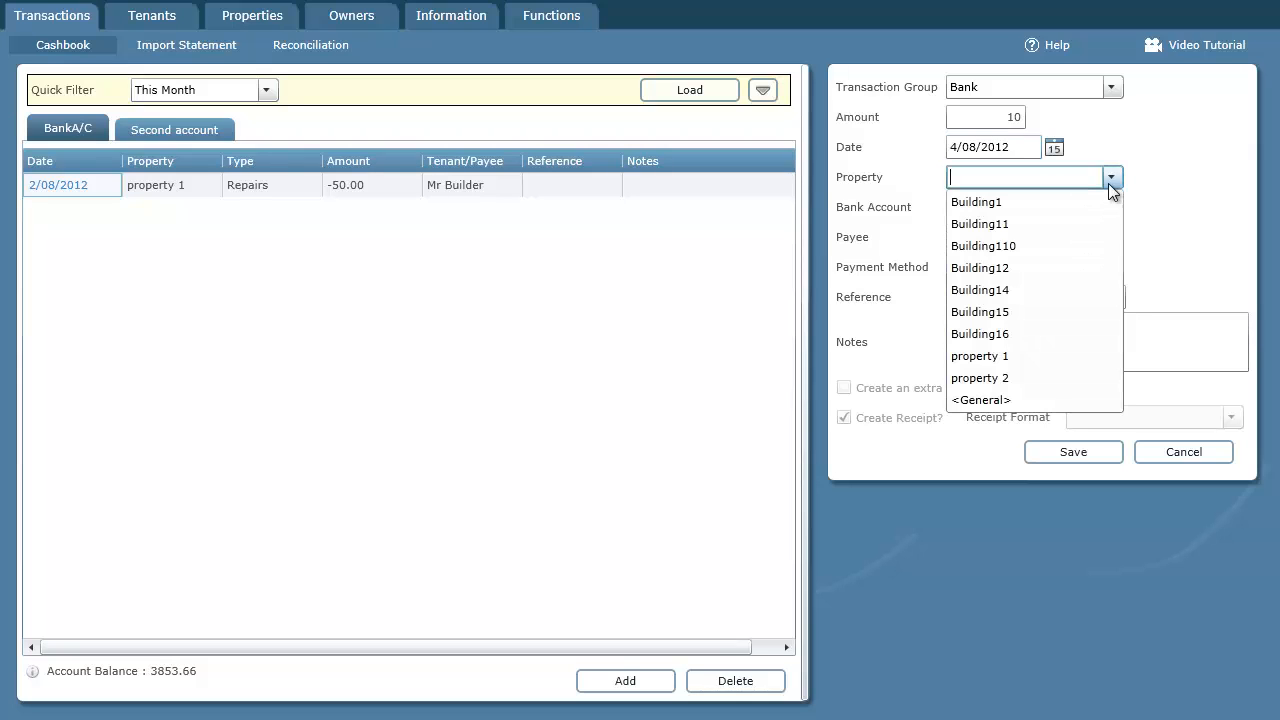
{"action": "left_click", "coordinate": [998, 400]}
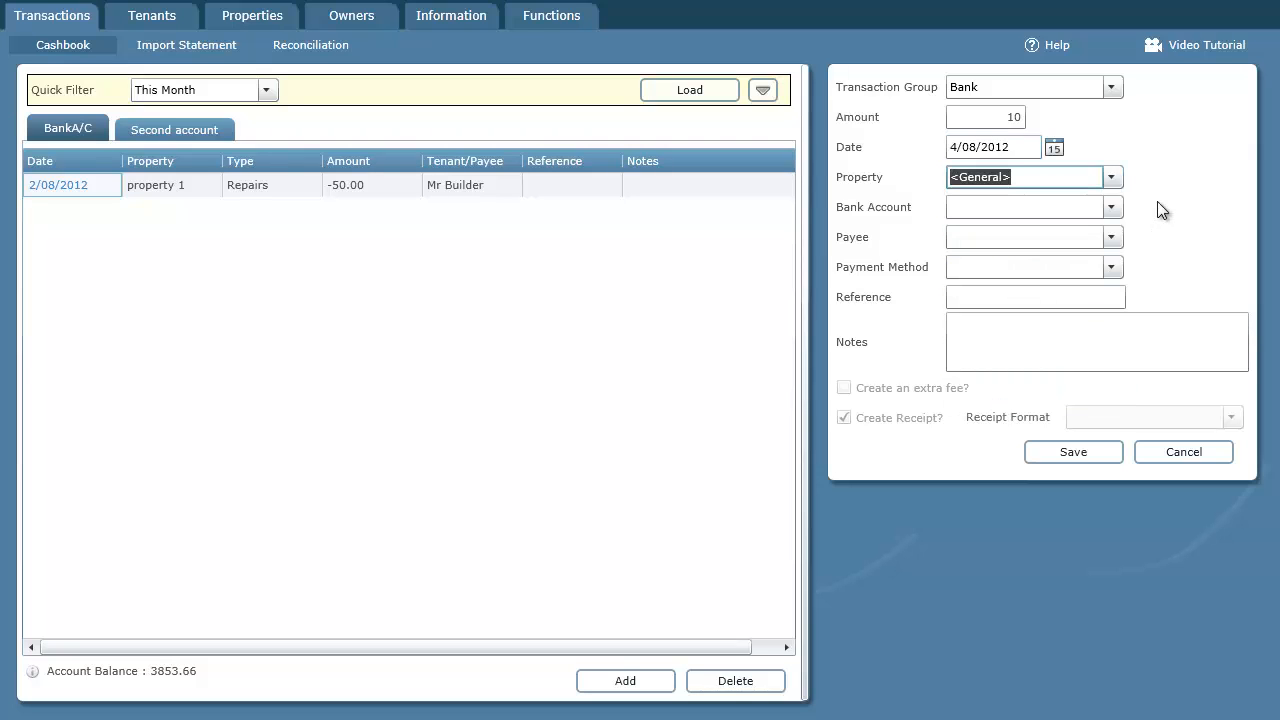
{"action": "key", "text": "Tab"}
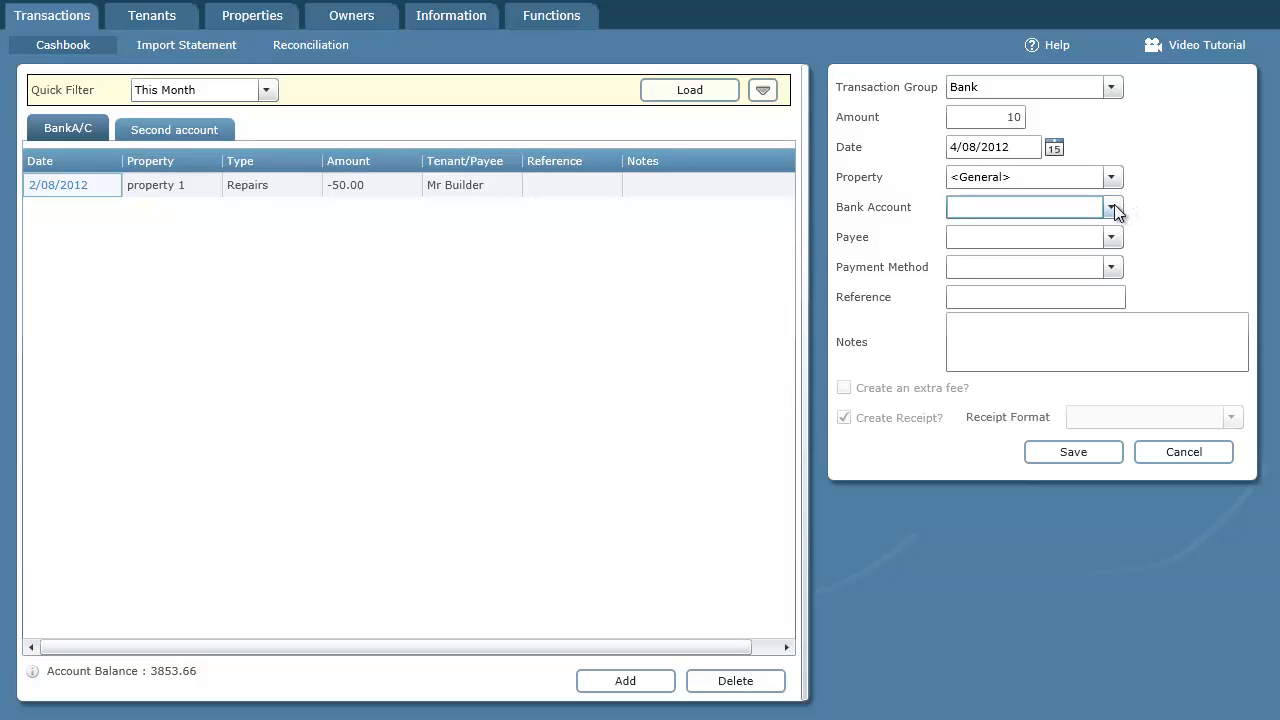
{"action": "left_click", "coordinate": [1112, 206]}
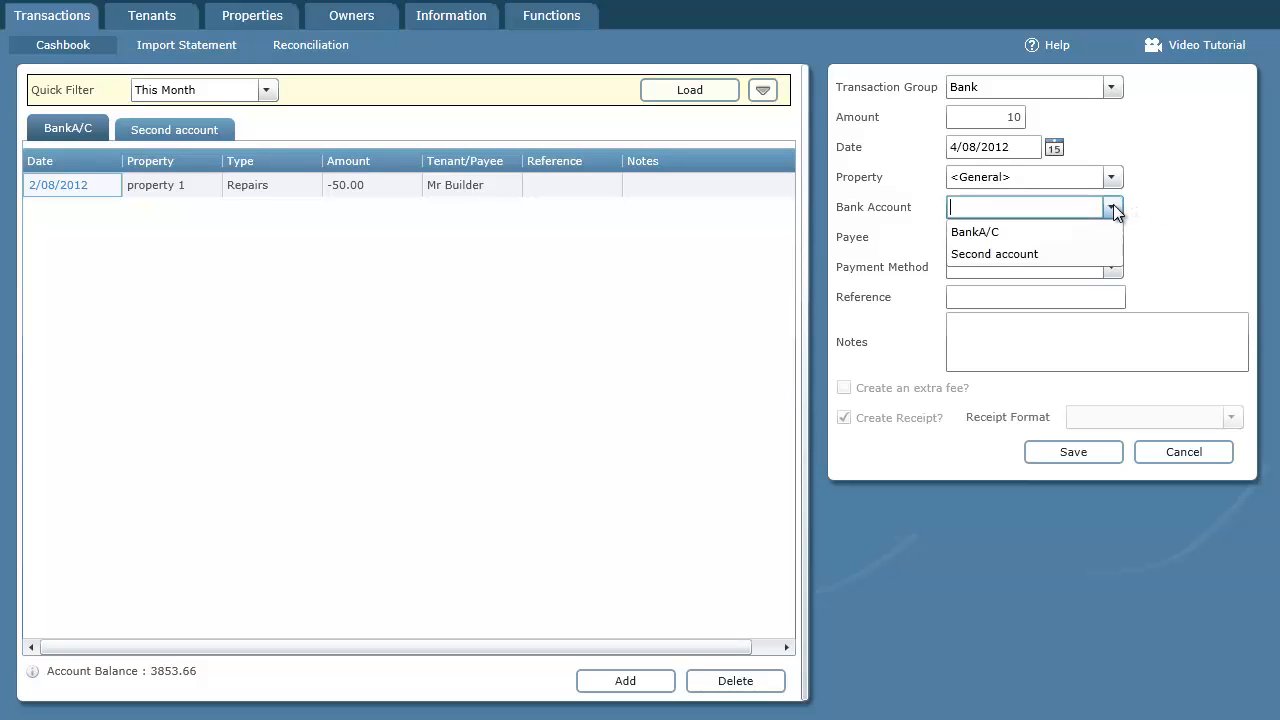
{"action": "left_click", "coordinate": [1003, 254]}
{"action": "key", "text": "Tab"}
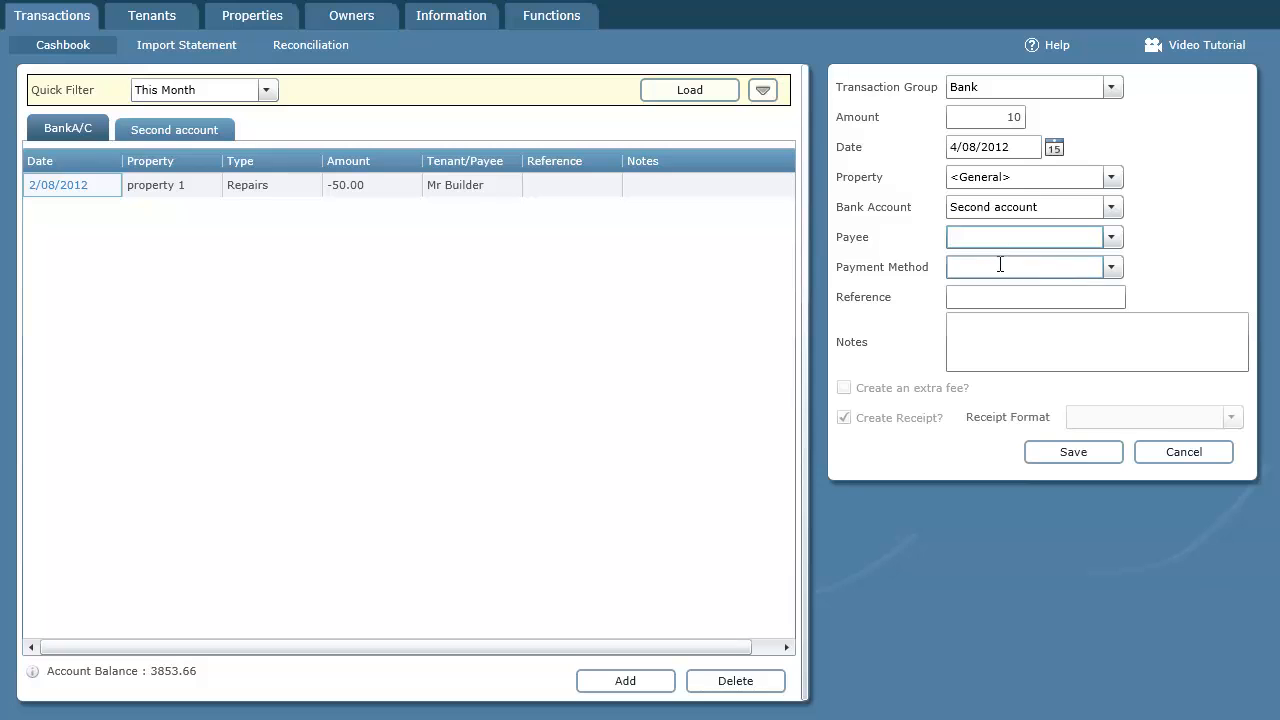
{"action": "left_click", "coordinate": [1086, 456]}
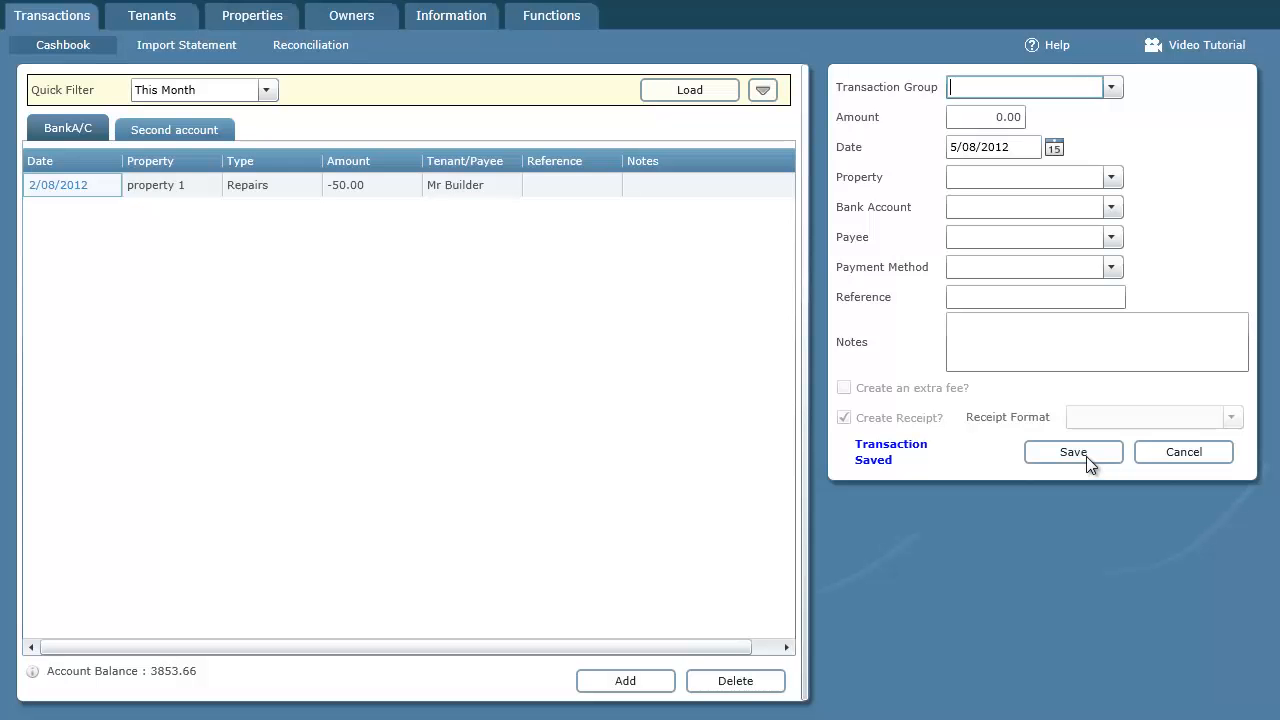
{"action": "left_click", "coordinate": [1158, 454]}
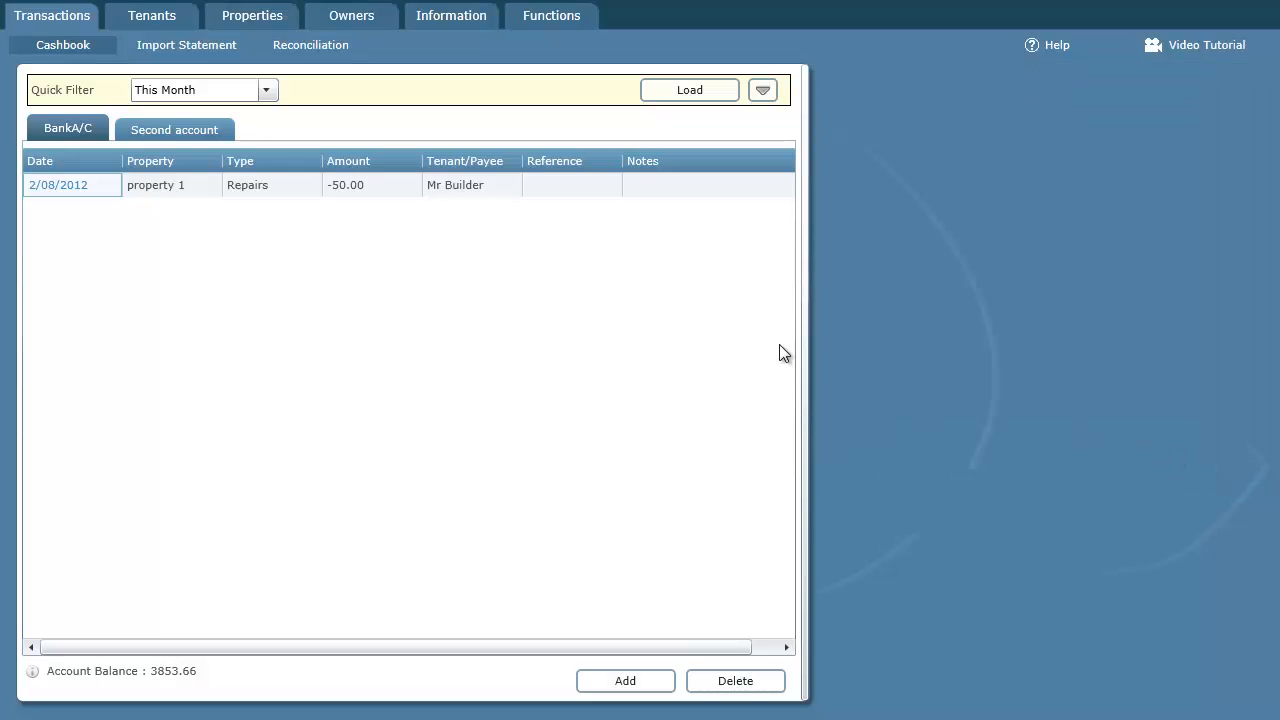
- Start a new bank reconciliation for Second account
{"action": "left_click", "coordinate": [307, 47]}
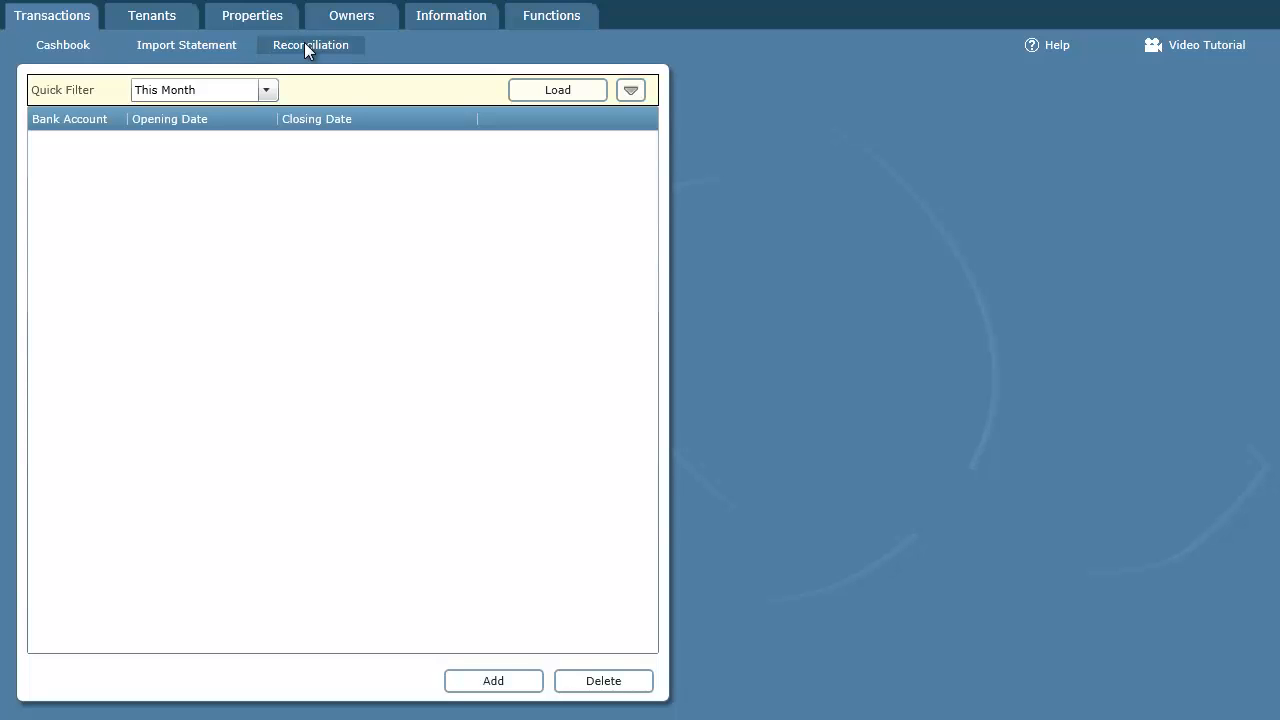
{"action": "left_click", "coordinate": [506, 686]}
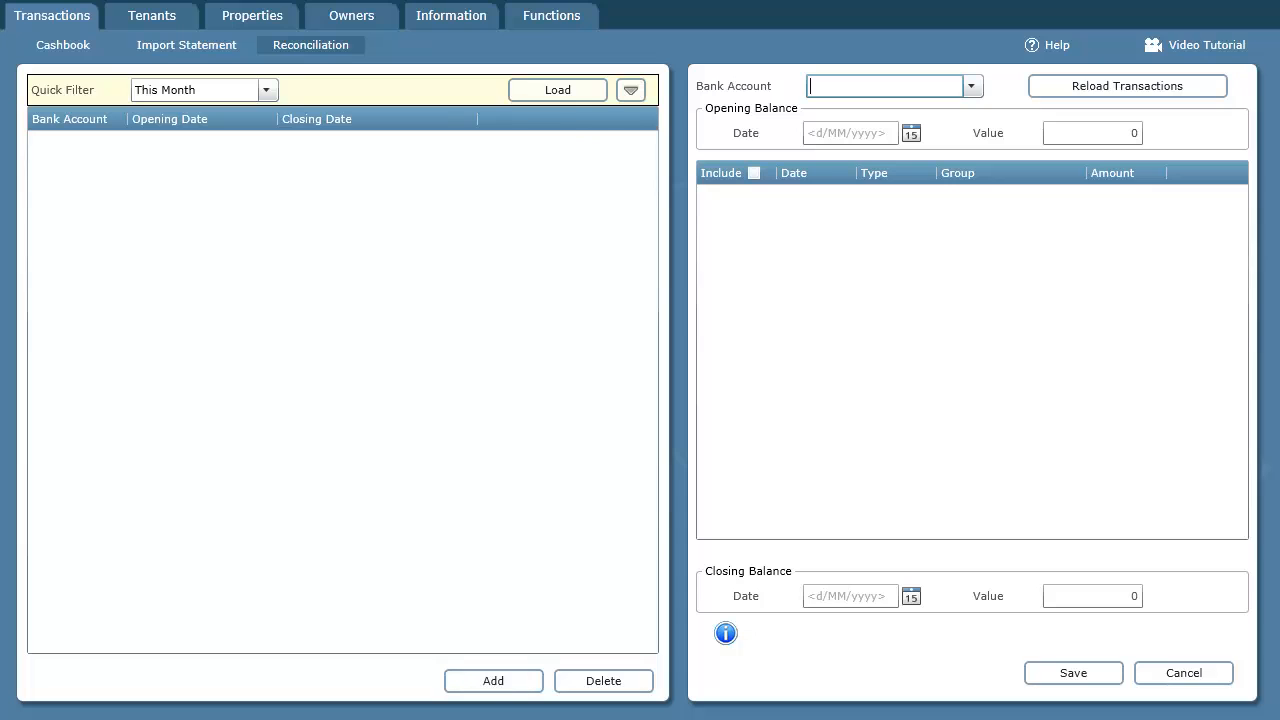
{"action": "key", "text": "alt+Tab"}
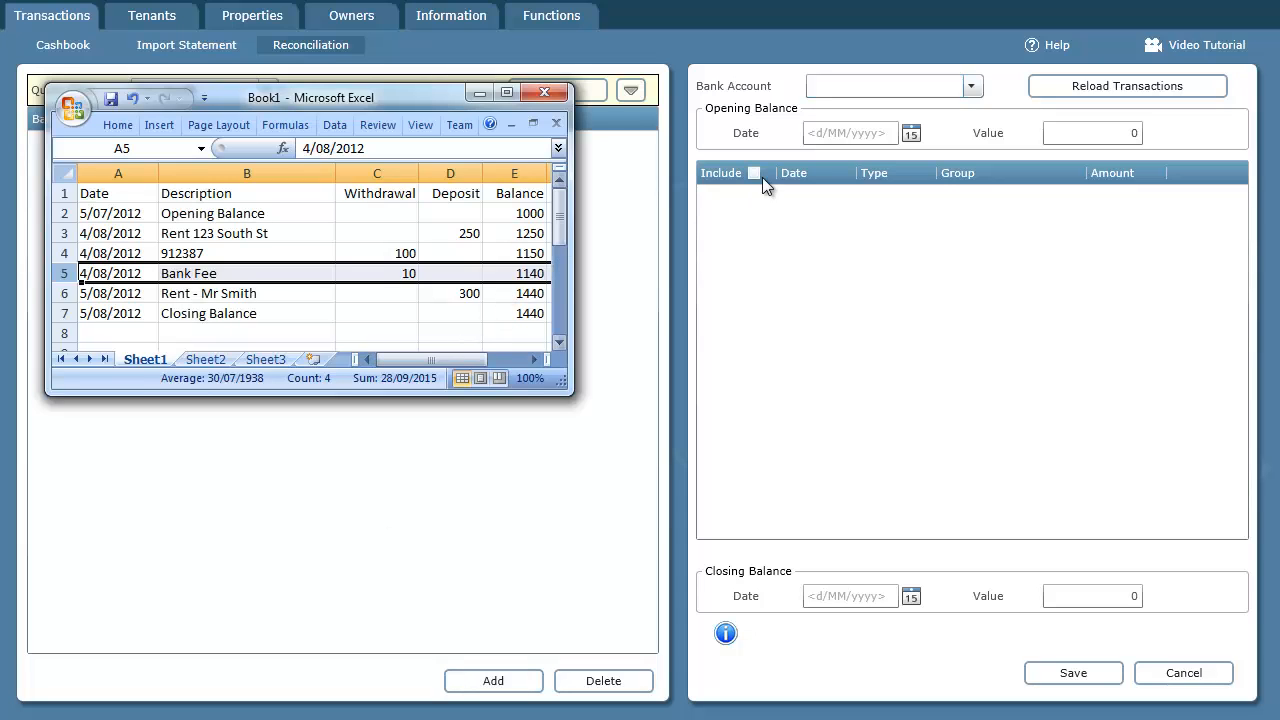
{"action": "left_click", "coordinate": [972, 86]}
{"action": "left_click", "coordinate": [891, 134]}
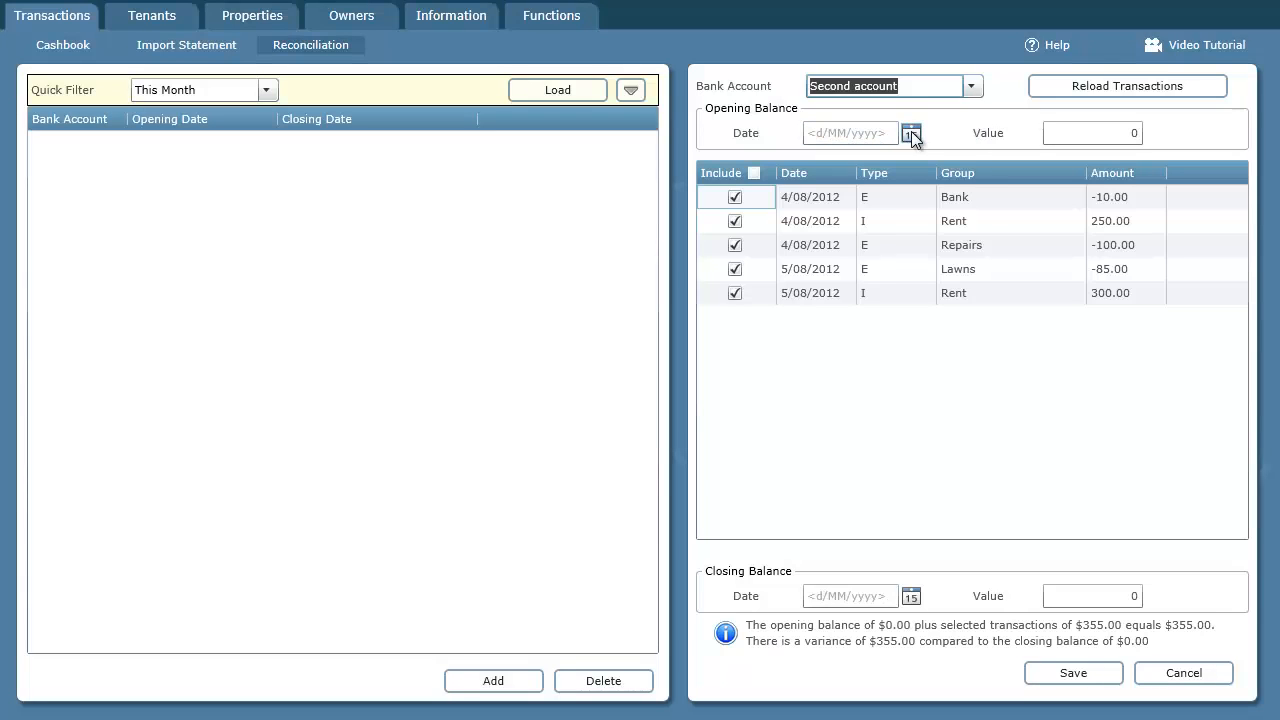
- Set the reconciliation's opening balance date to 5/07/2012 and its value to 1000
{"action": "left_click", "coordinate": [911, 132]}
{"action": "left_click", "coordinate": [822, 161]}
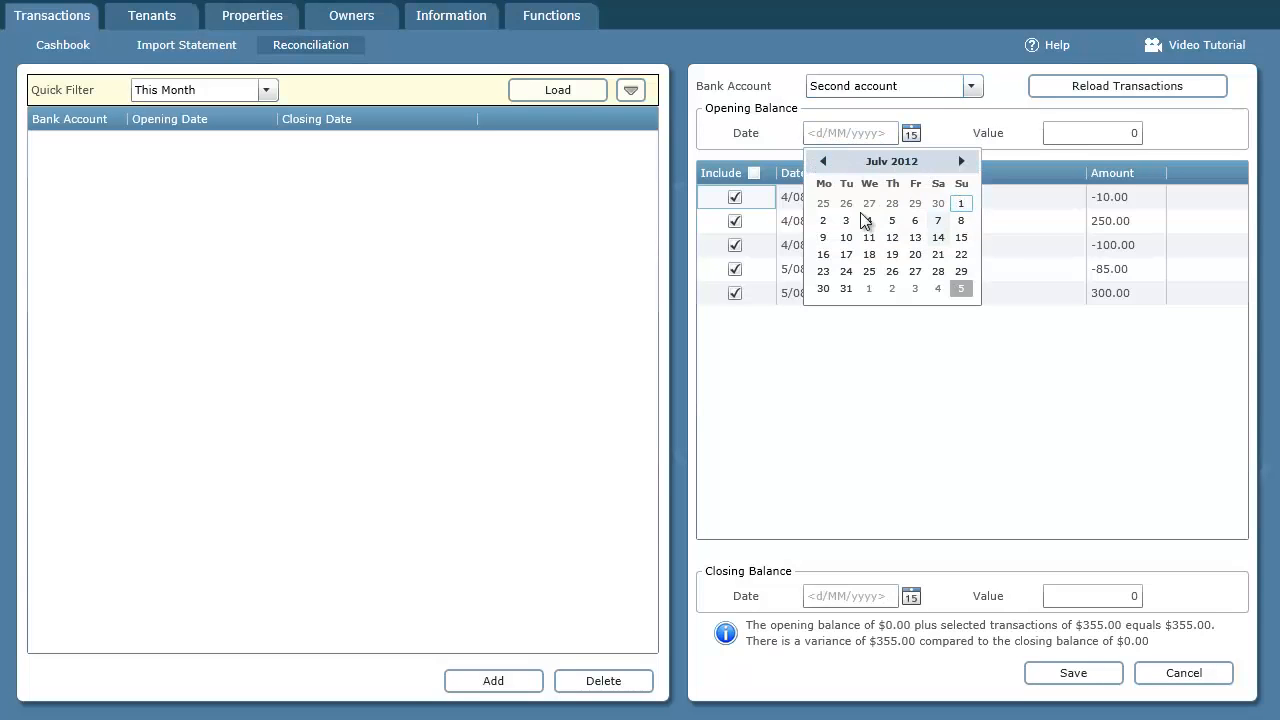
{"action": "left_click", "coordinate": [891, 220]}
{"action": "key", "text": "Tab"}
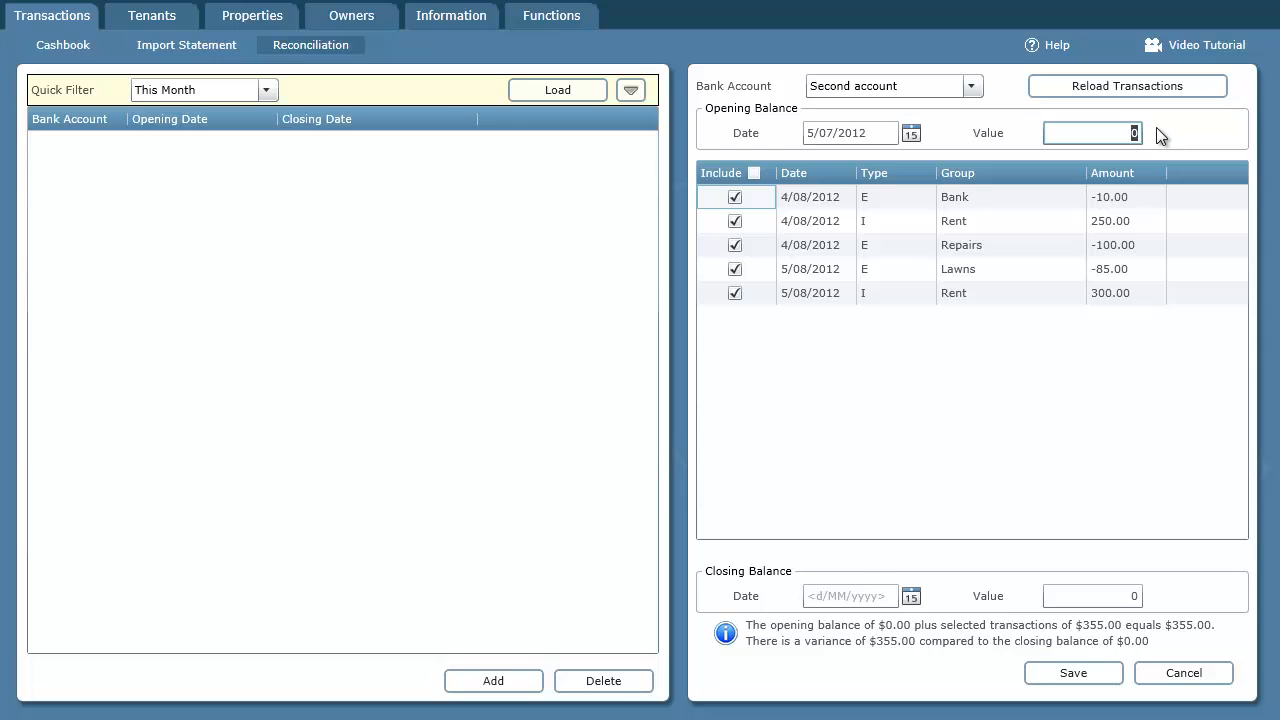
{"action": "type", "text": "1000"}
{"action": "left_click", "coordinate": [1114, 201]}
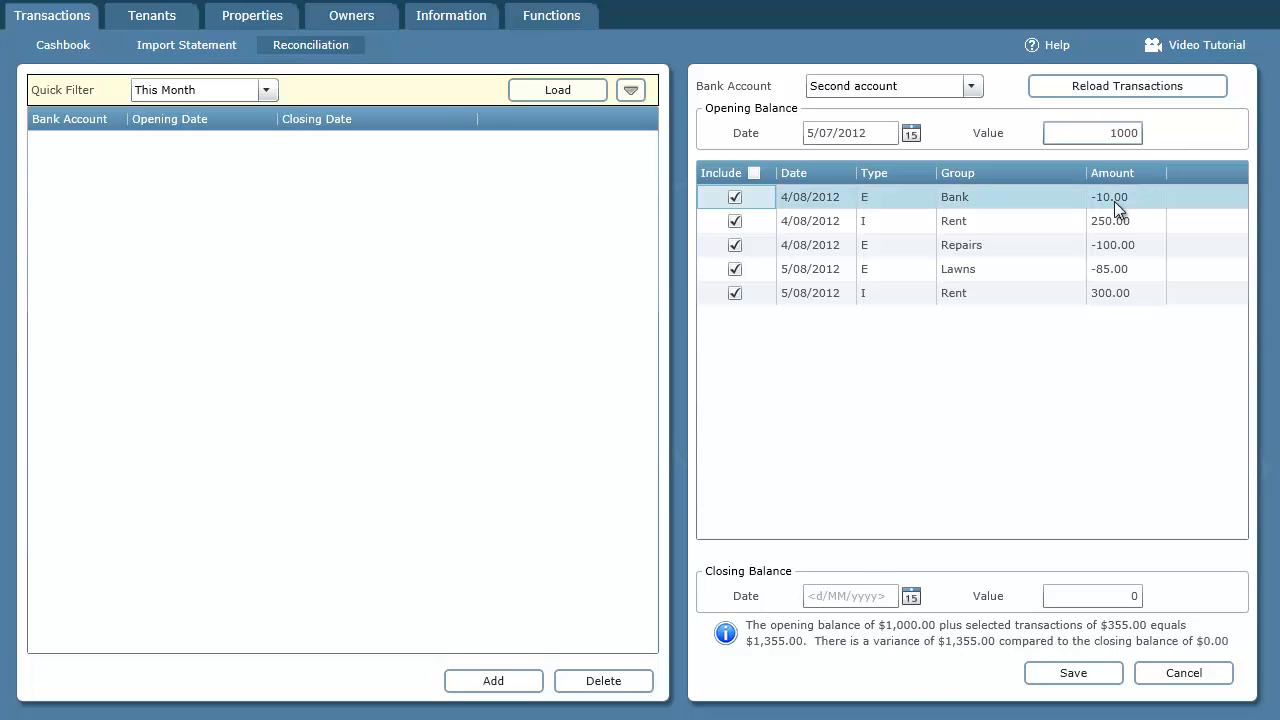
- Set the reconciliation's closing balance date to 5/08/2012 and its value to 1440
{"action": "left_click", "coordinate": [910, 596]}
{"action": "left_click", "coordinate": [952, 476]}
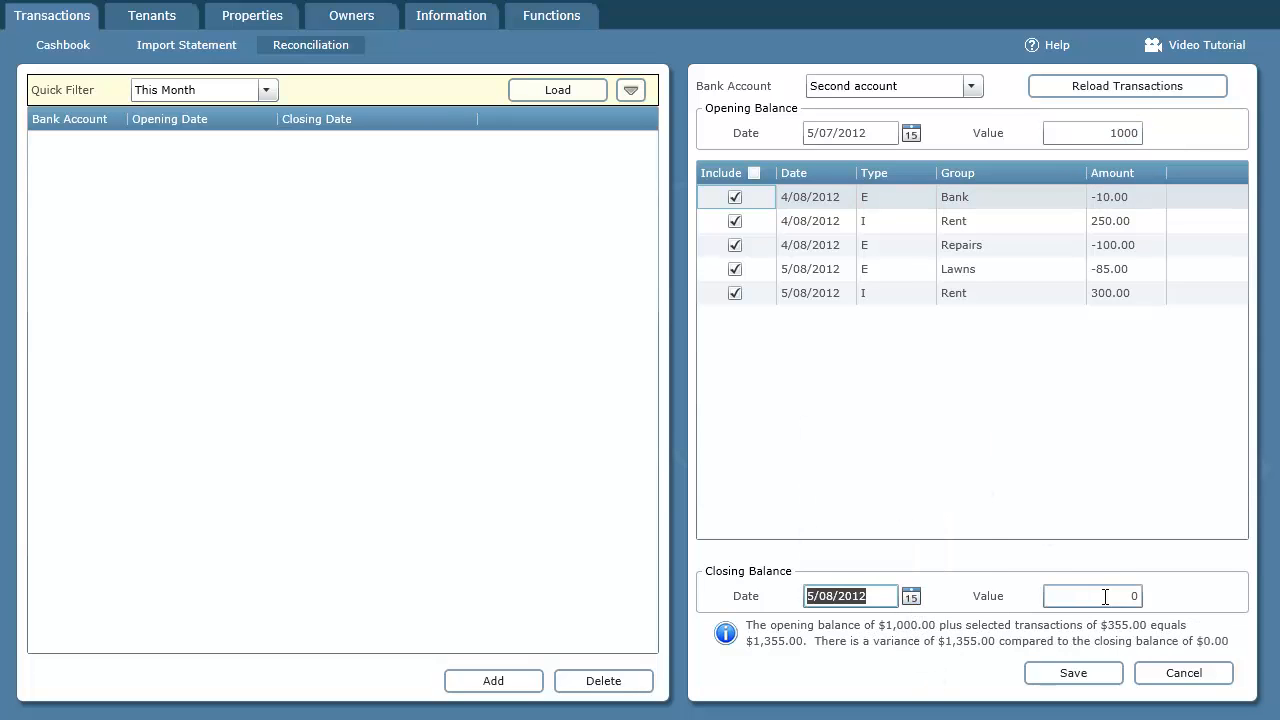
{"action": "left_click", "coordinate": [1105, 597]}
{"action": "type", "text": "1440"}
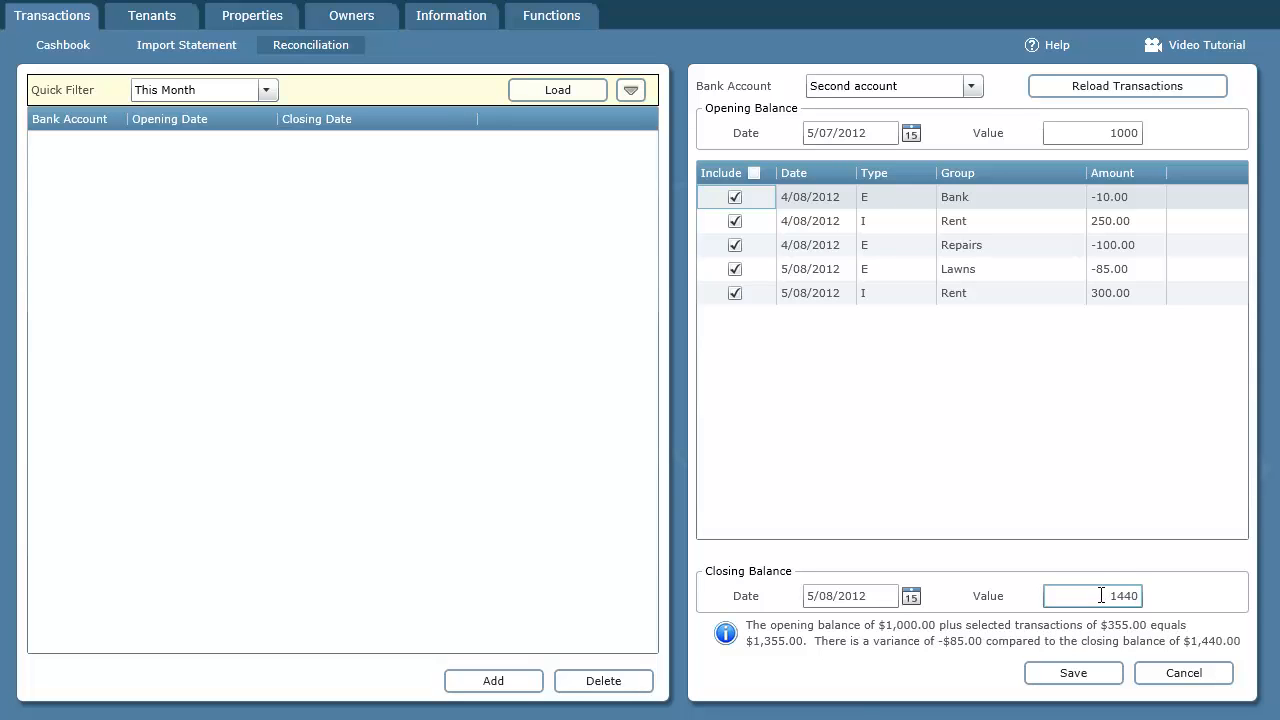
- Check each deposit and withdrawal in the Excel statement against the transactions listed in the reconciliation
{"action": "key", "text": "alt+Tab"}
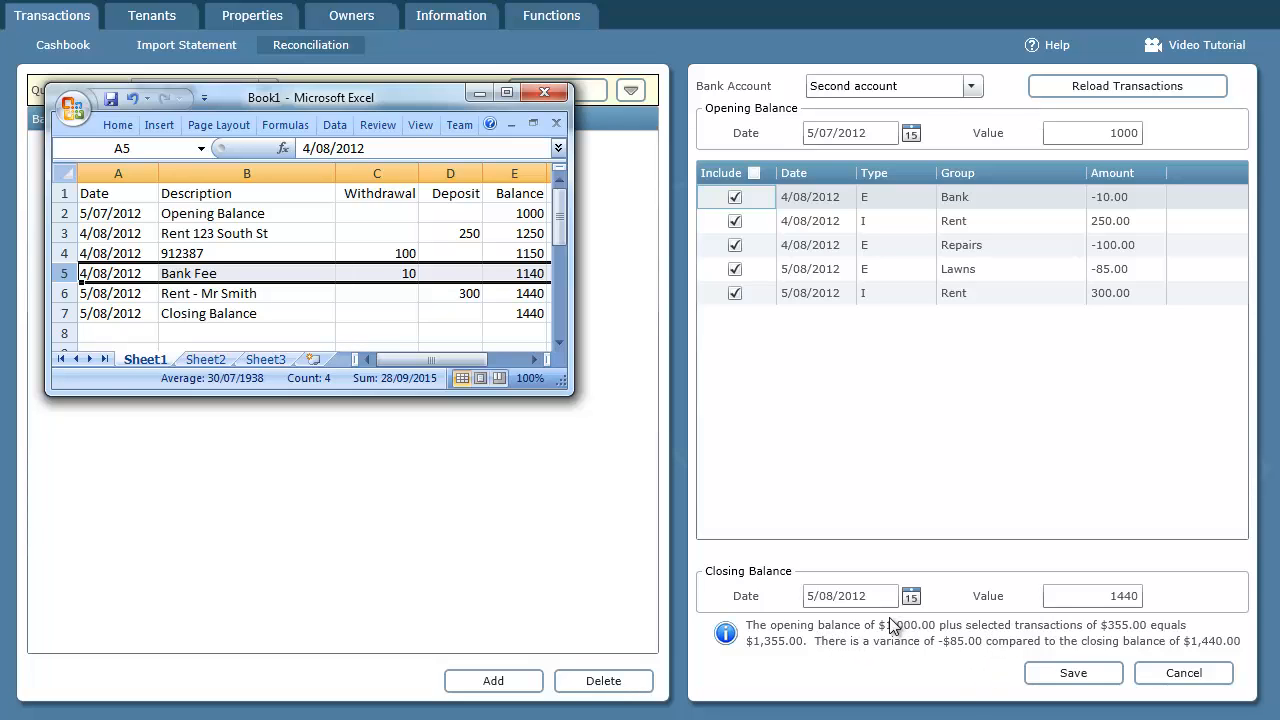
{"action": "left_click", "coordinate": [63, 233]}
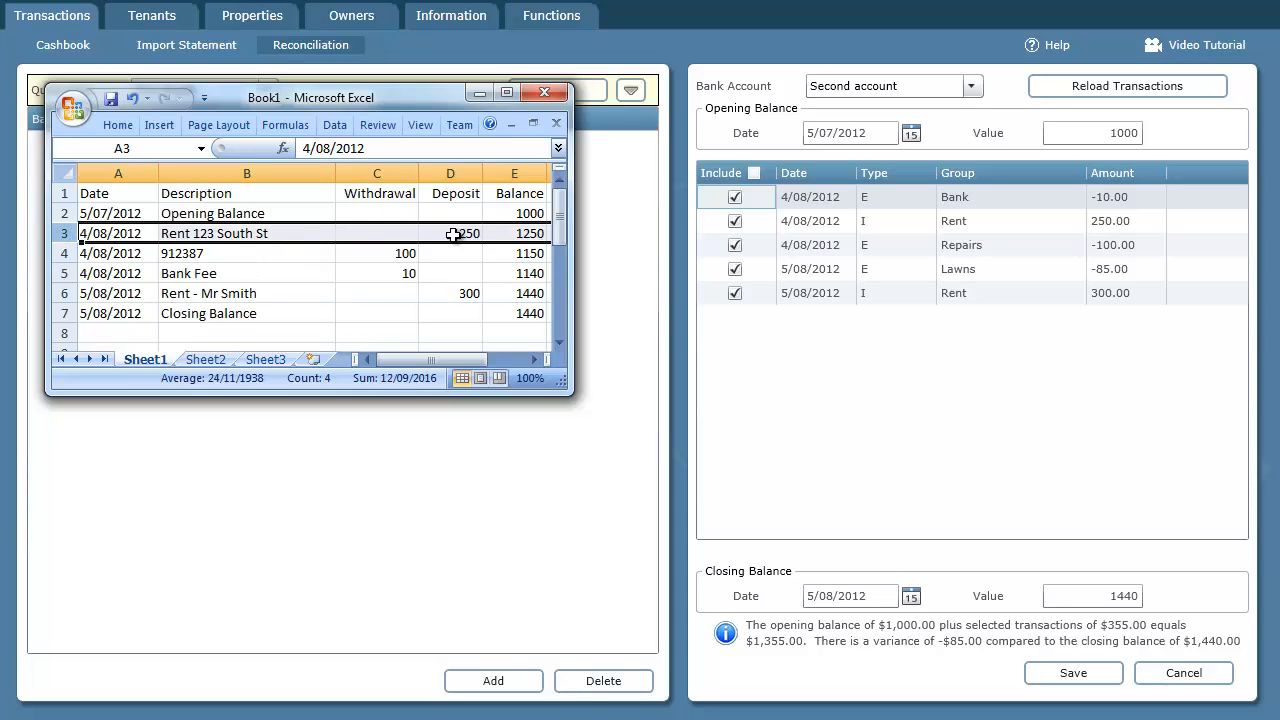
{"action": "left_click", "coordinate": [398, 256]}
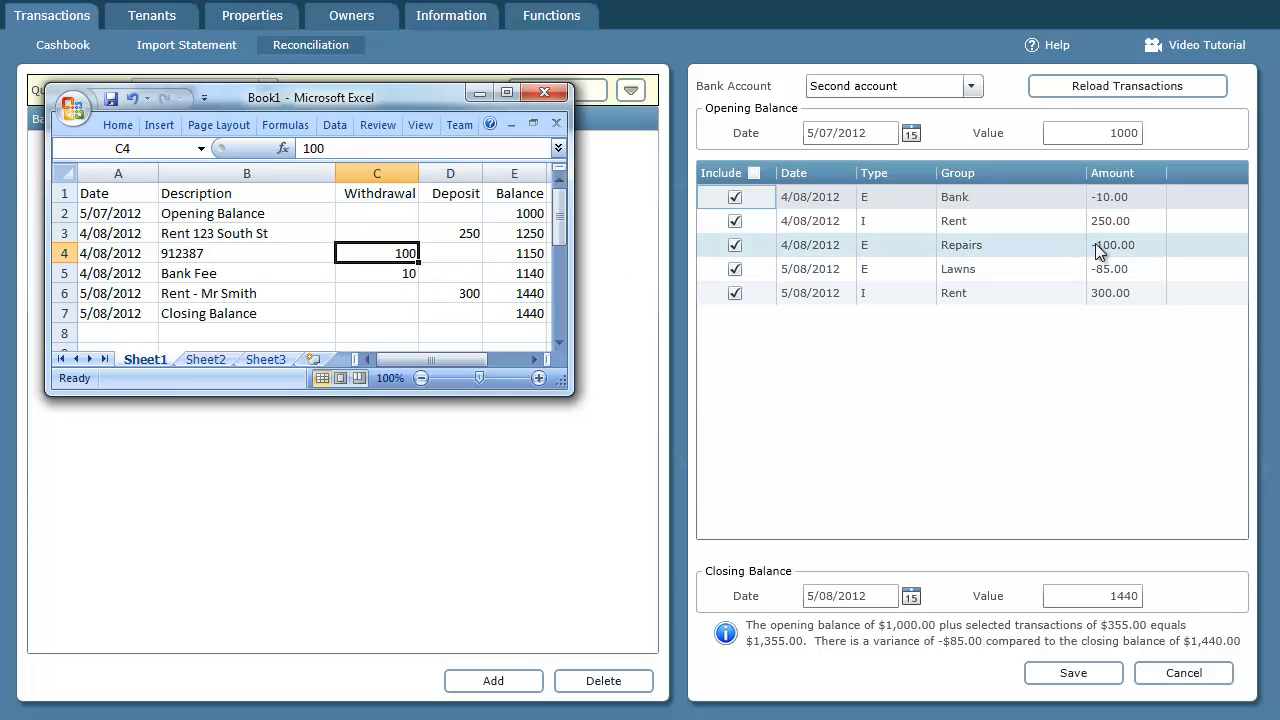
{"action": "left_click", "coordinate": [386, 275]}
{"action": "left_click", "coordinate": [64, 273]}
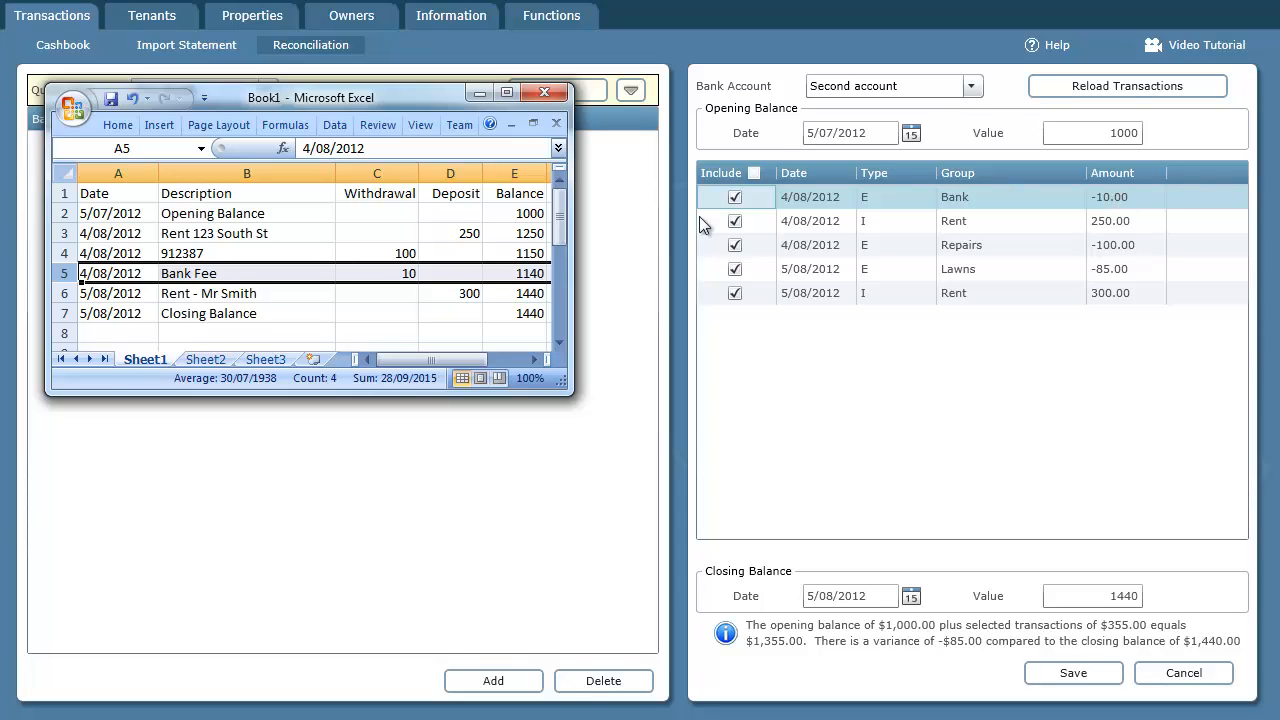
{"action": "left_click", "coordinate": [66, 294]}
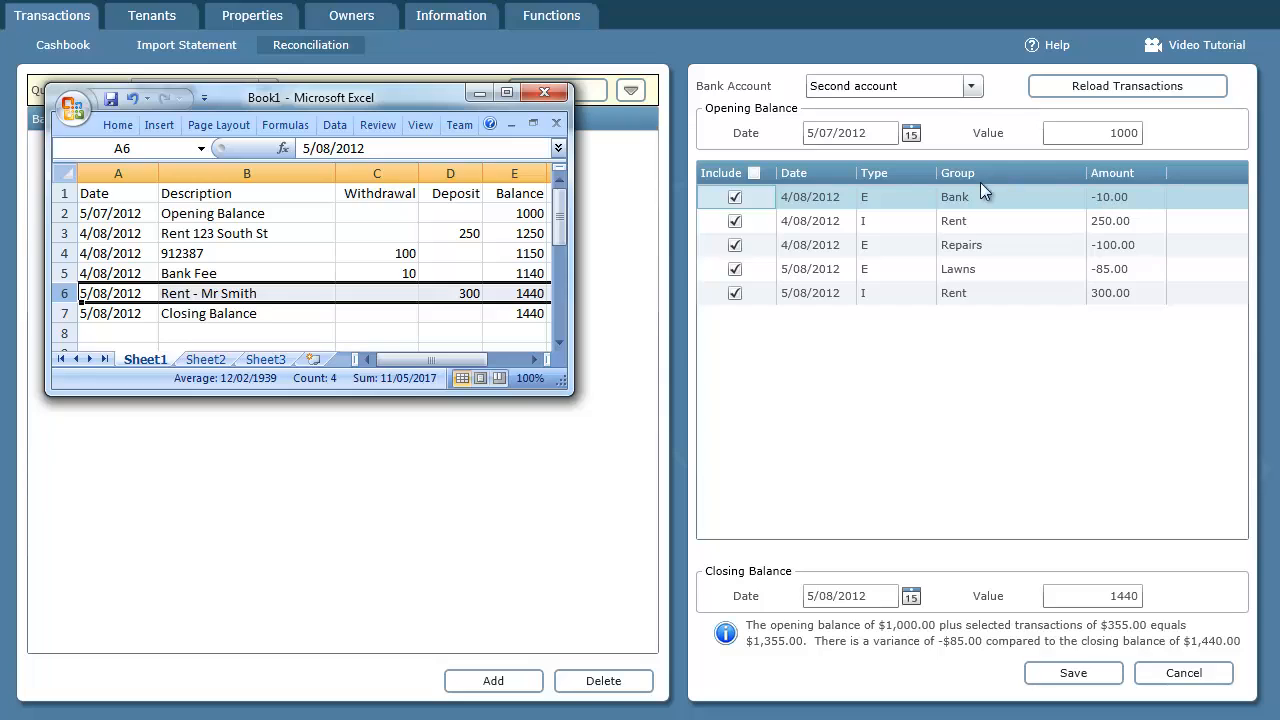
{"action": "left_click", "coordinate": [409, 274]}
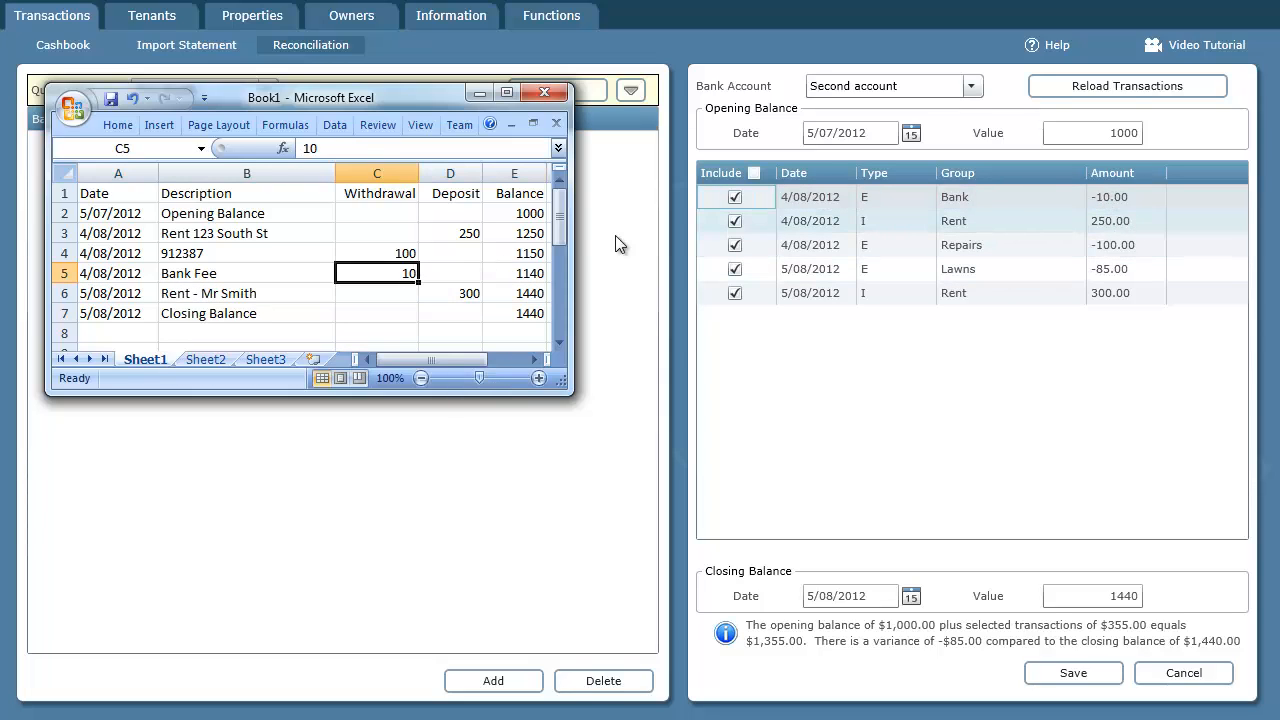
{"action": "left_click", "coordinate": [457, 236]}
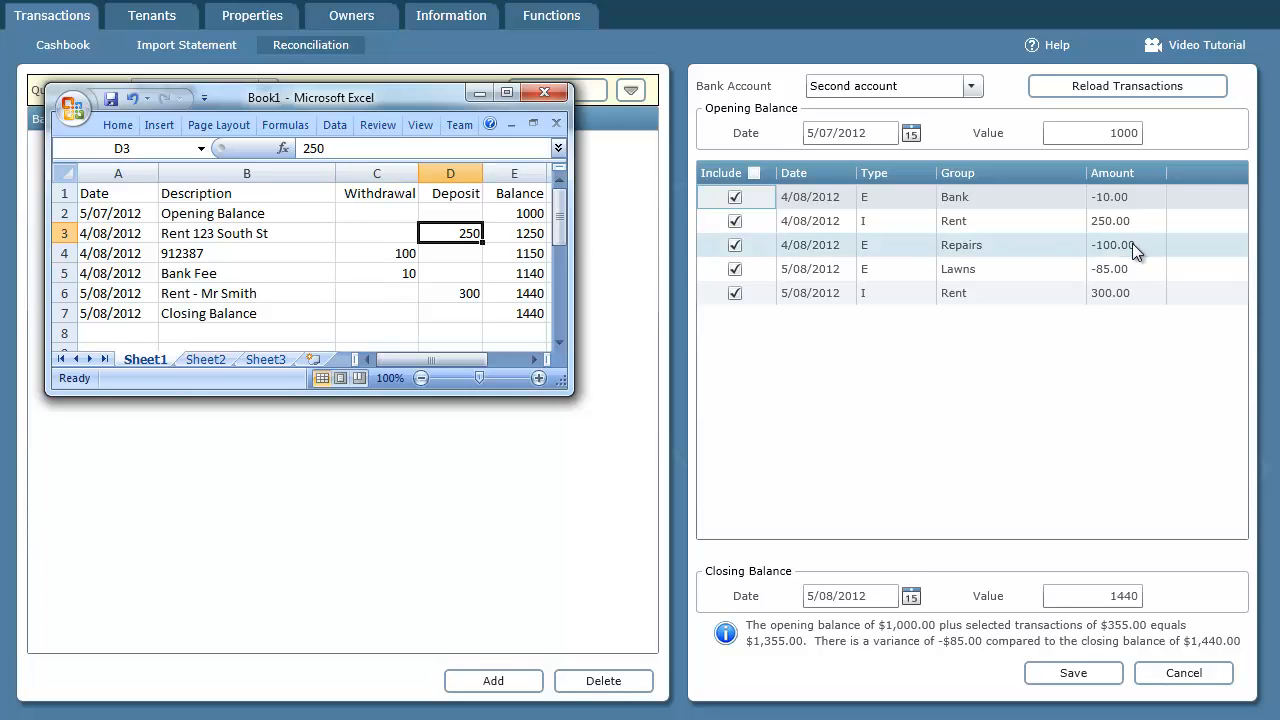
{"action": "left_click", "coordinate": [404, 252]}
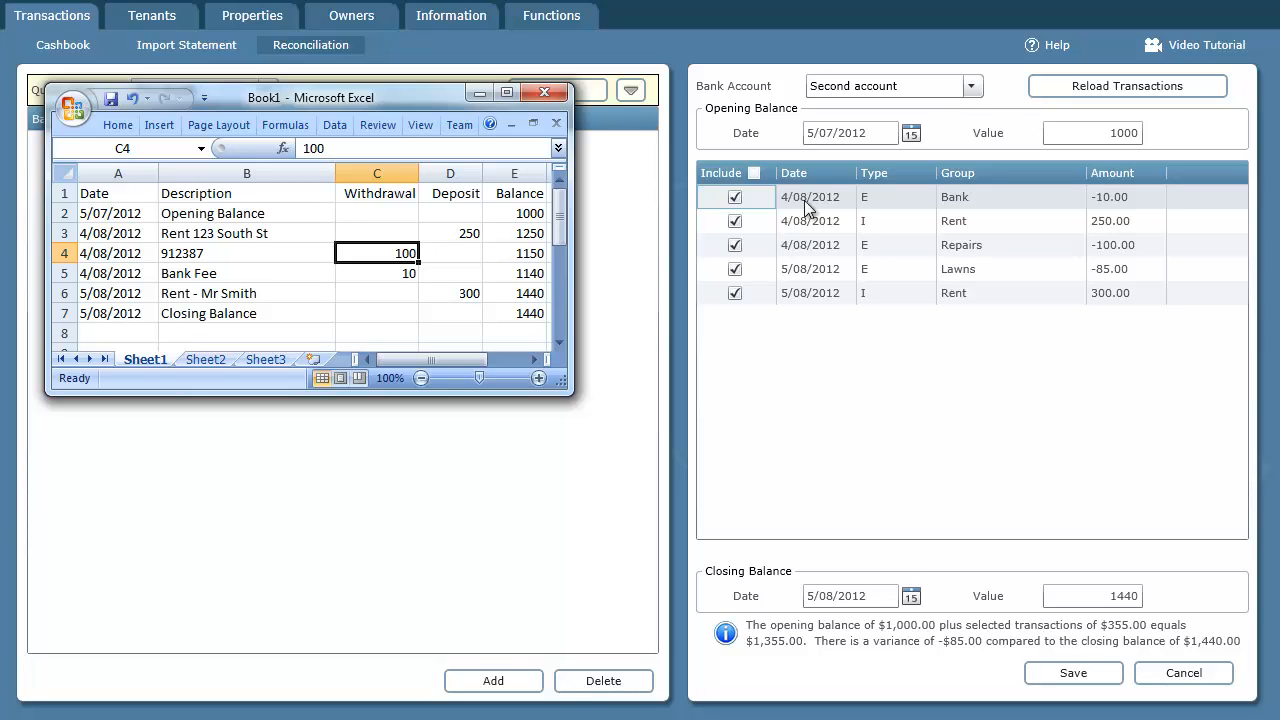
{"action": "left_click", "coordinate": [964, 1]}
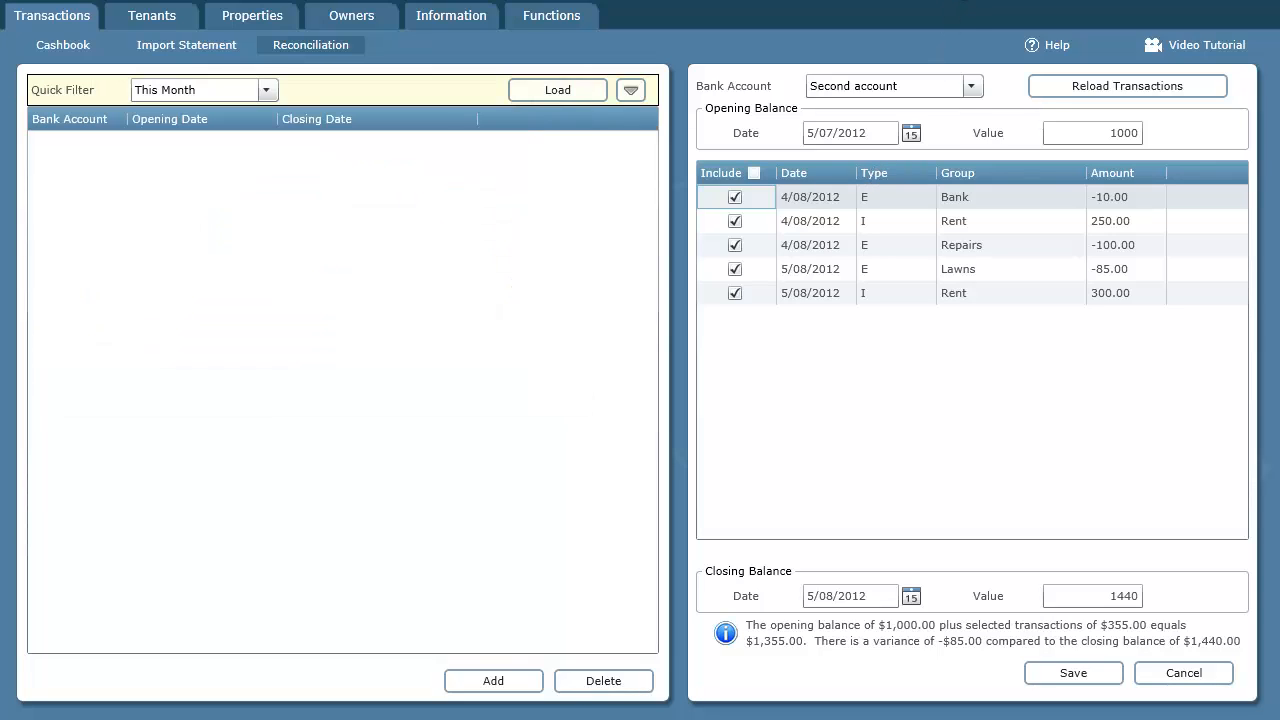
- Exclude the -85.00 Lawns transaction dated 5/08/2012 from the reconciliation and save it
{"action": "left_click", "coordinate": [1118, 270]}
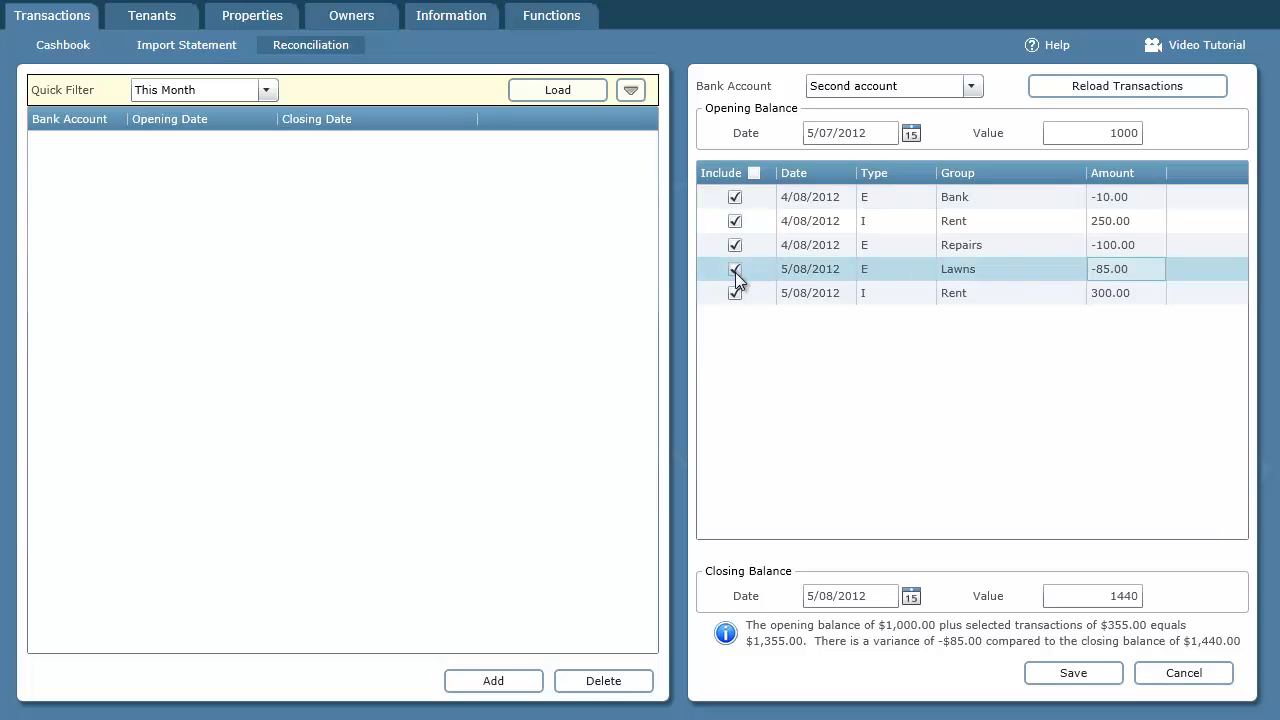
{"action": "left_click", "coordinate": [735, 271]}
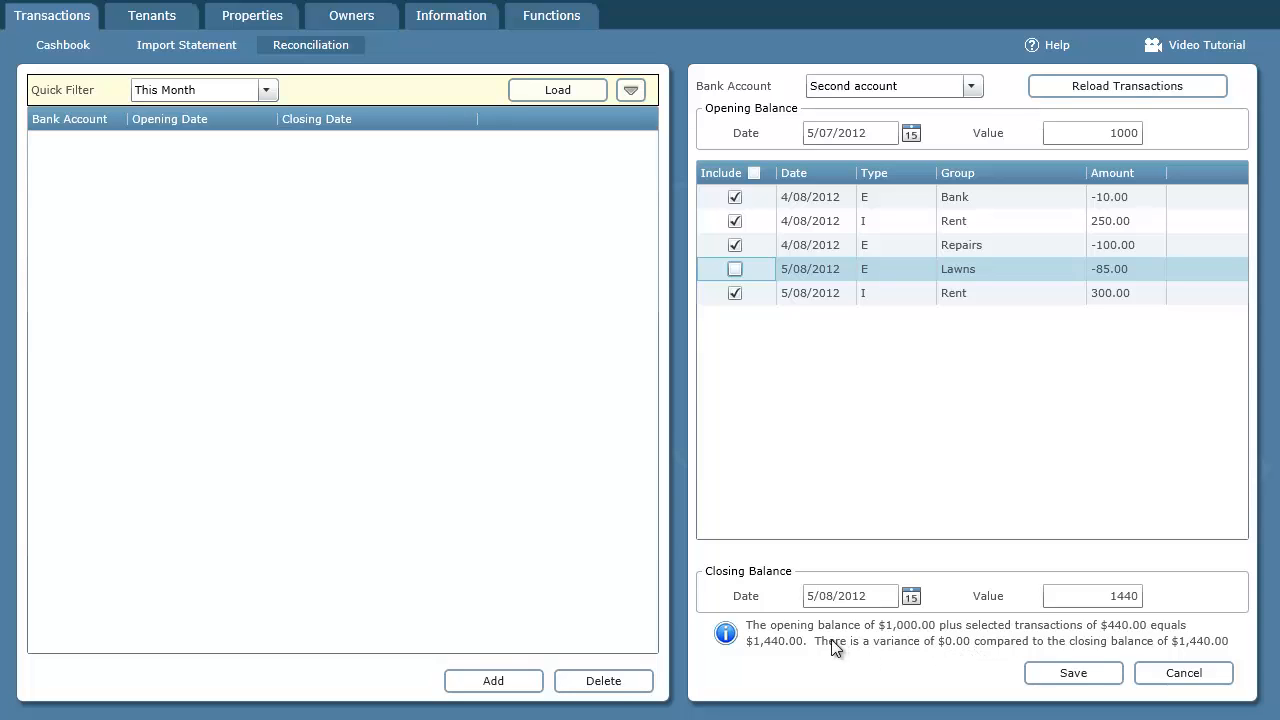
{"action": "left_click", "coordinate": [1081, 676]}
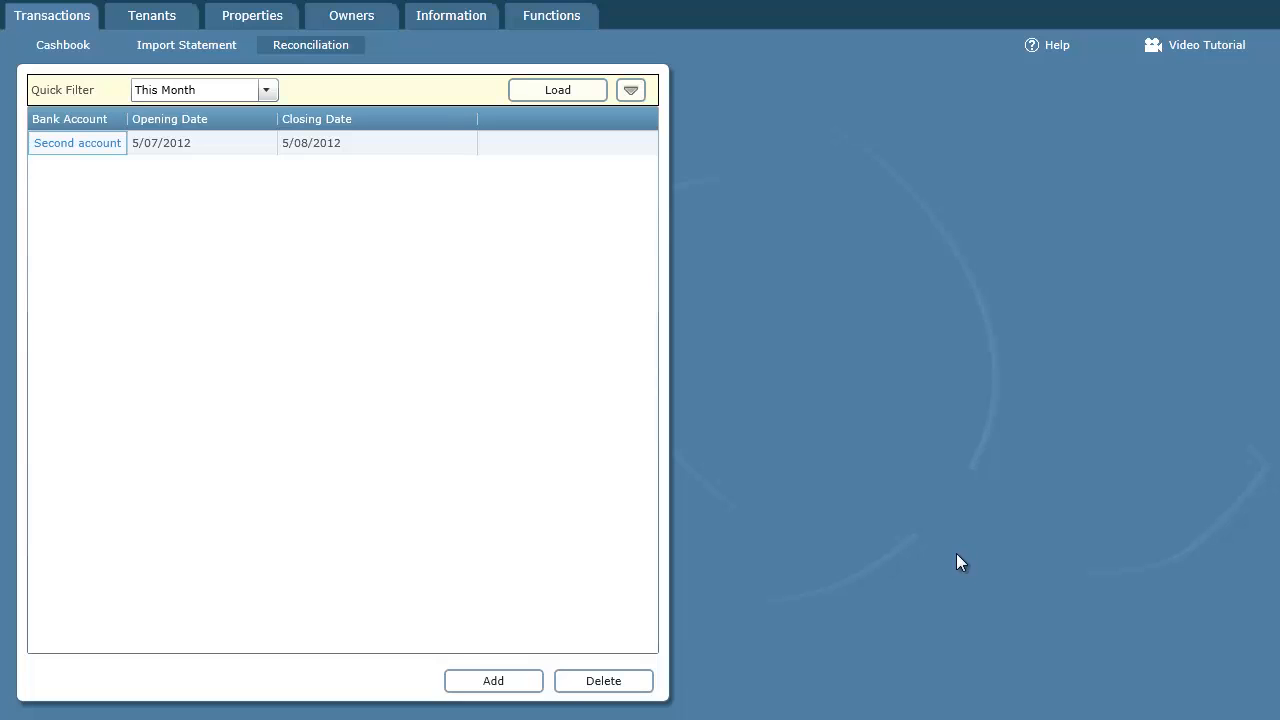
- Open another new reconciliation for Second account to check its opening balance and outstanding transactions, then discard it
{"action": "left_click", "coordinate": [500, 688]}
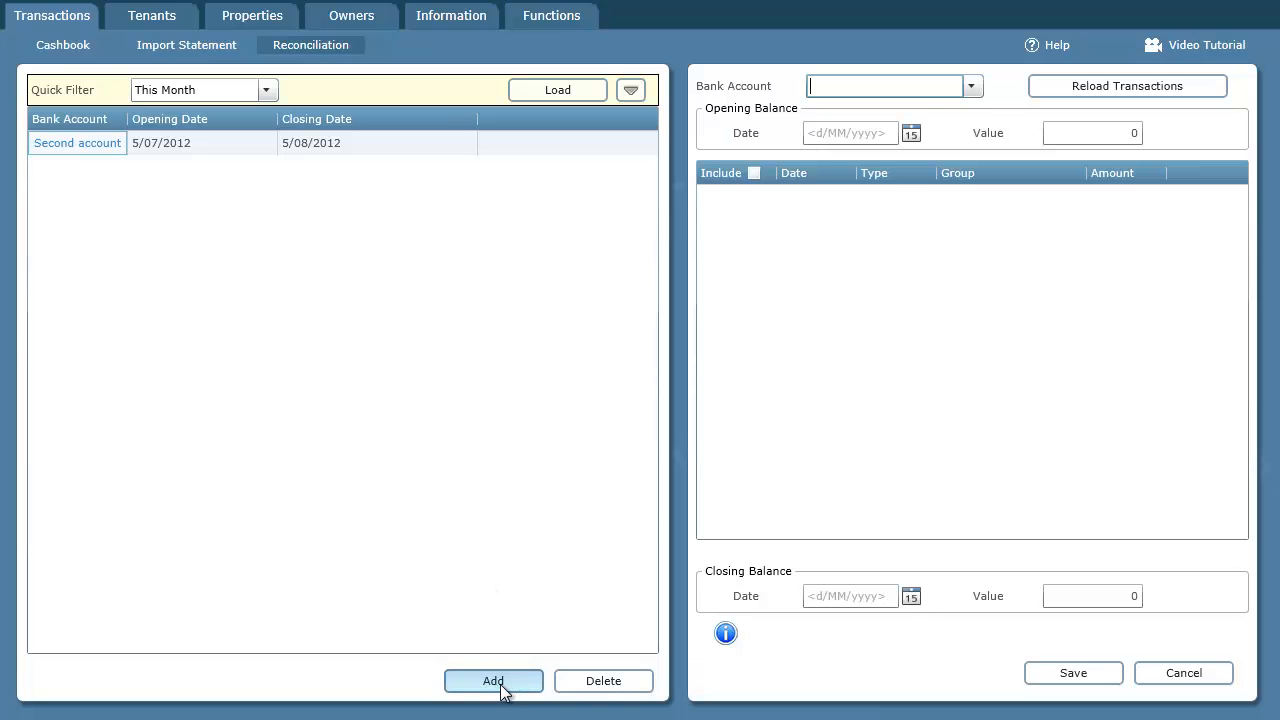
{"action": "left_click", "coordinate": [971, 87]}
{"action": "left_click", "coordinate": [926, 140]}
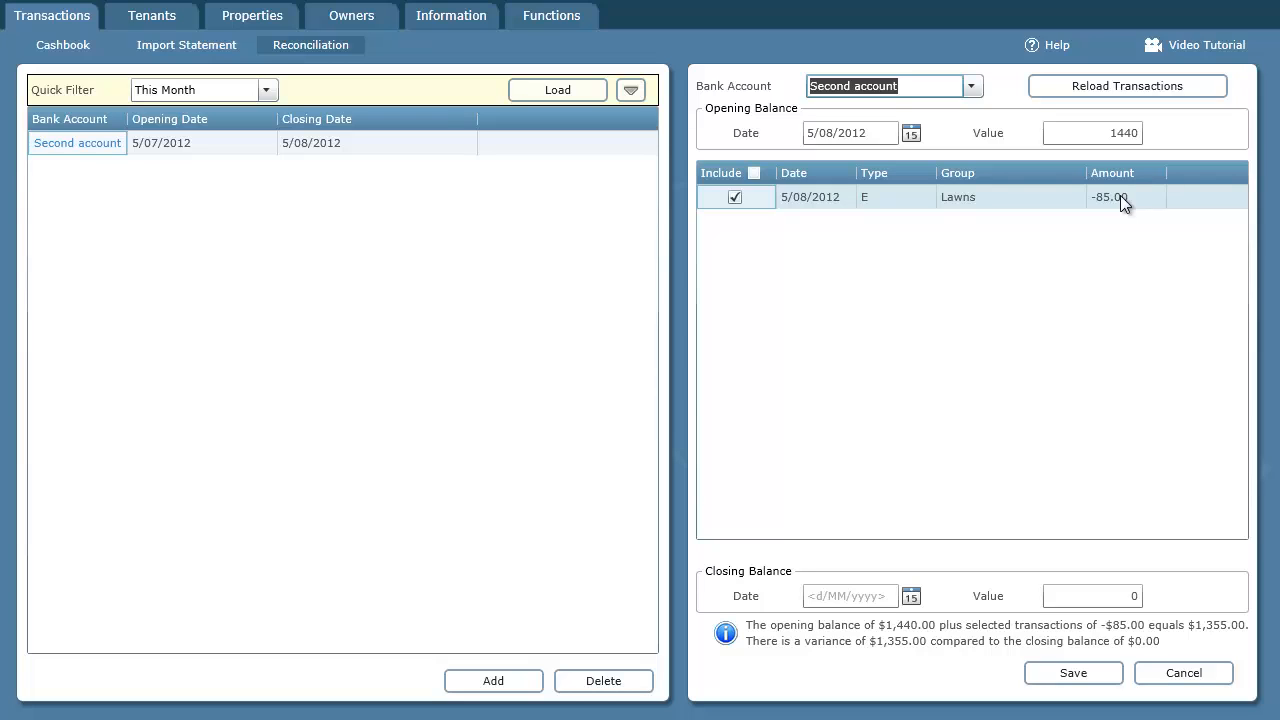
{"action": "left_click", "coordinate": [1203, 680]}
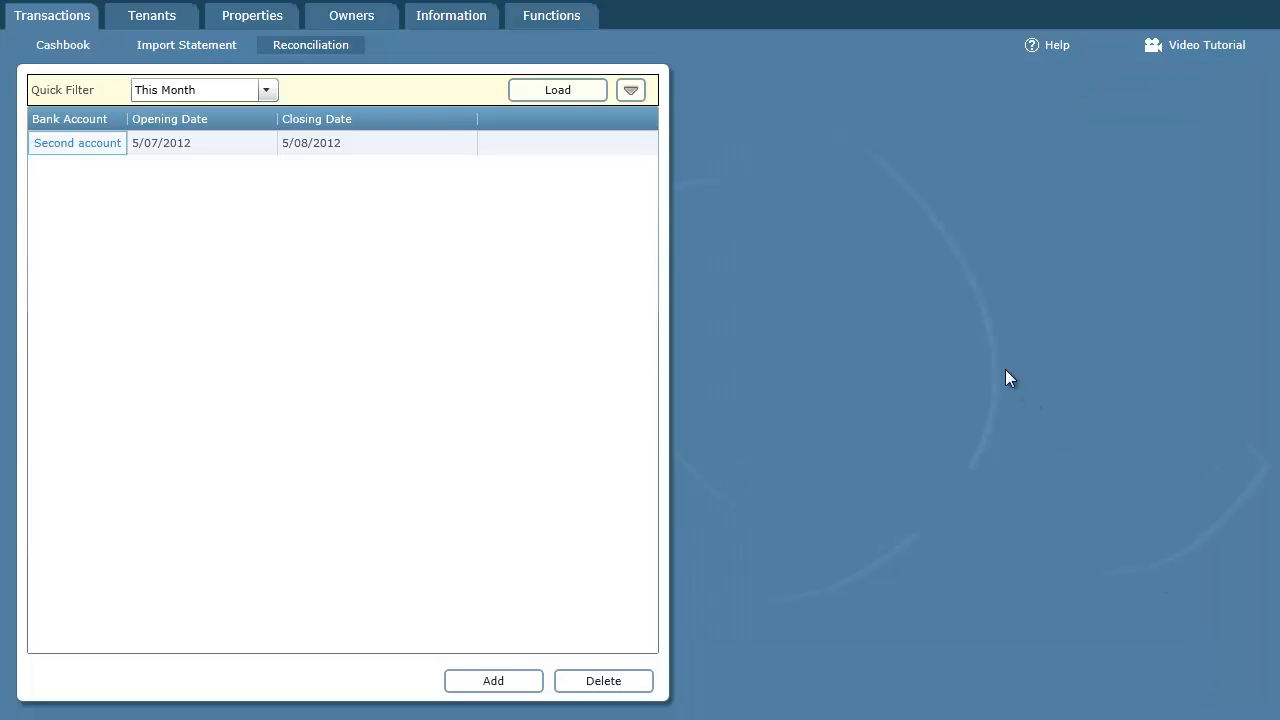